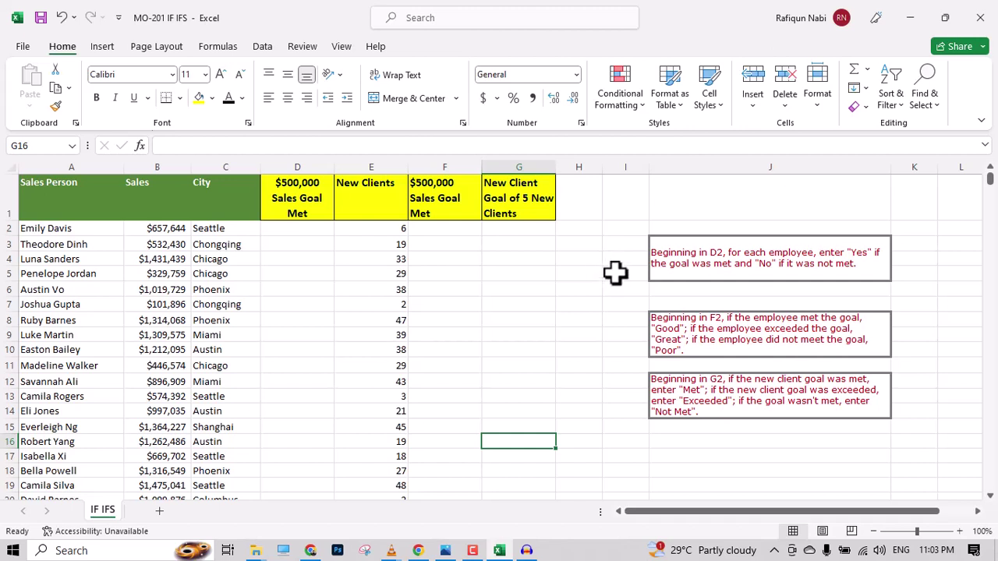
Review the D2 instruction alongside the Sales Person column and the first $500,000 Sales Goal Met column.
click(697, 276)
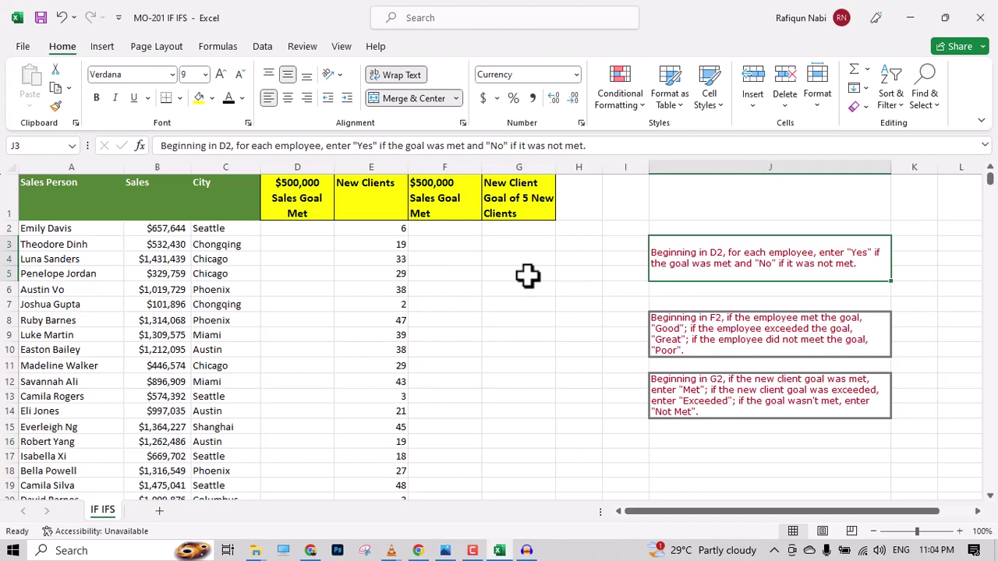
click(307, 231)
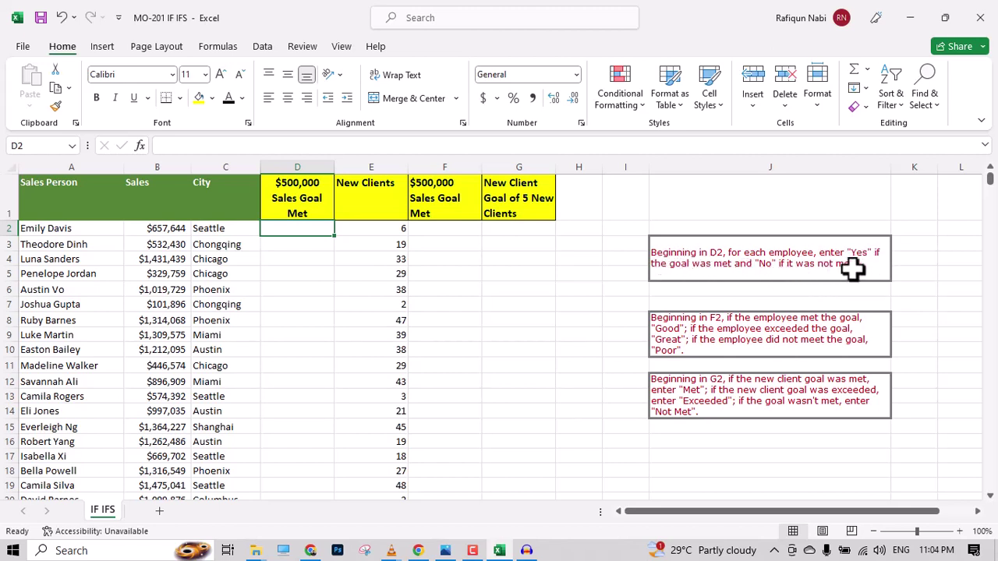
drag(83, 216, 105, 321)
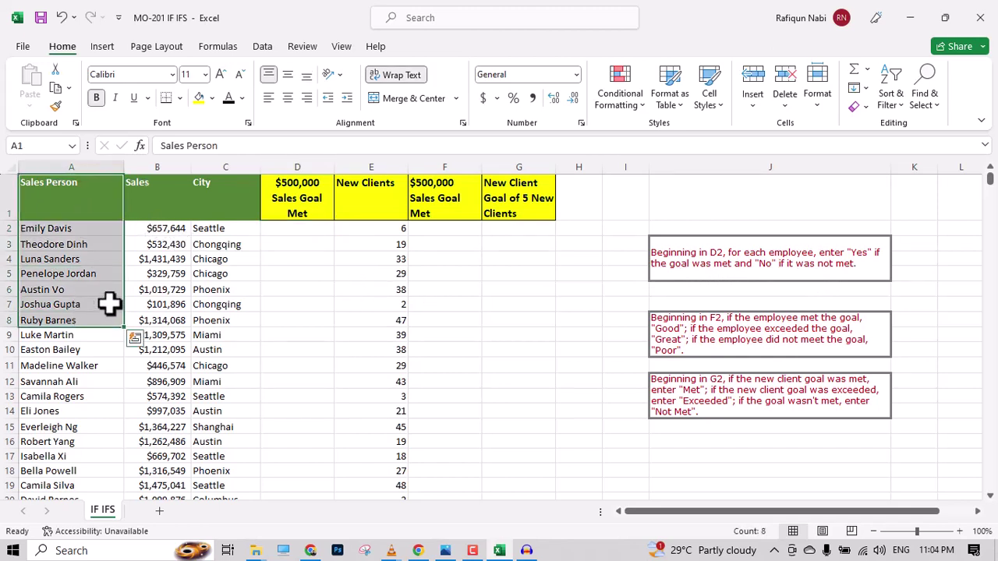
click(296, 215)
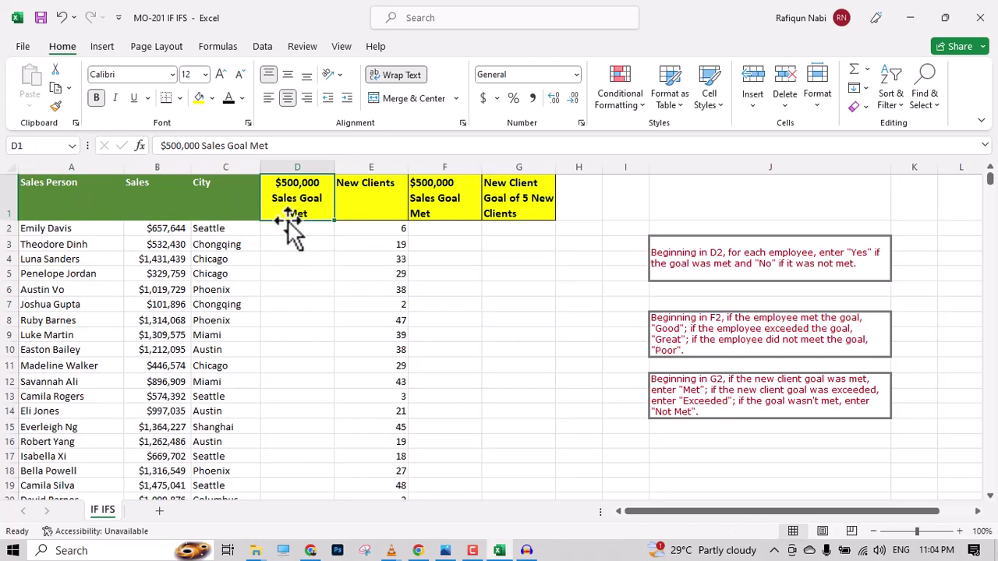
click(313, 229)
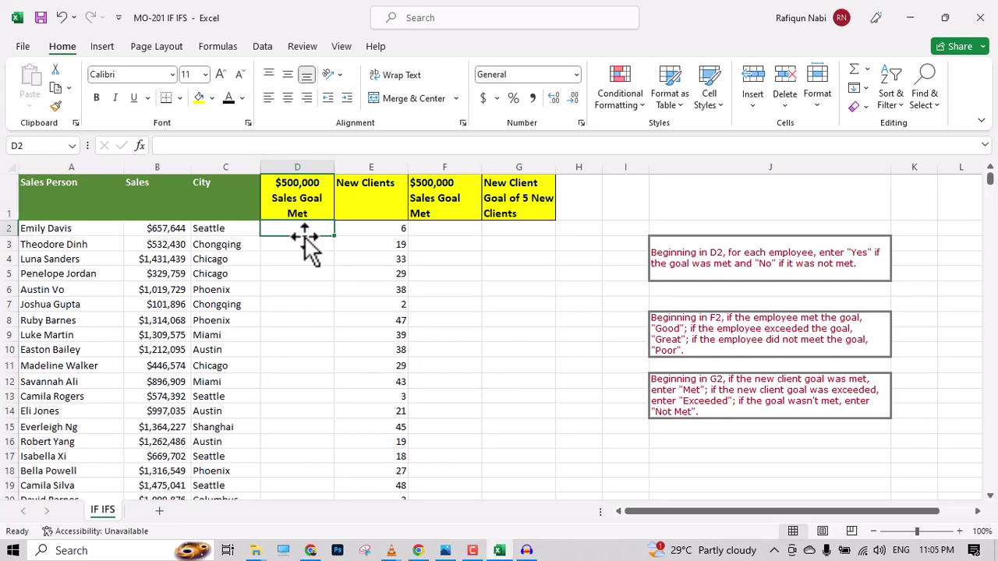
drag(300, 232, 301, 250)
click(301, 271)
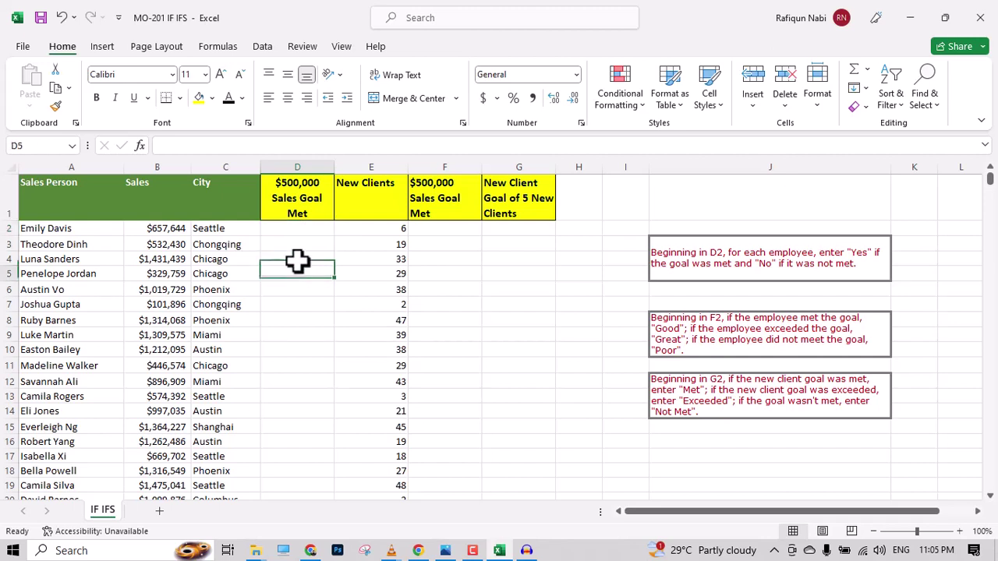
Begin an IF formula in D2 with the logical test B2>=500000.
click(301, 224)
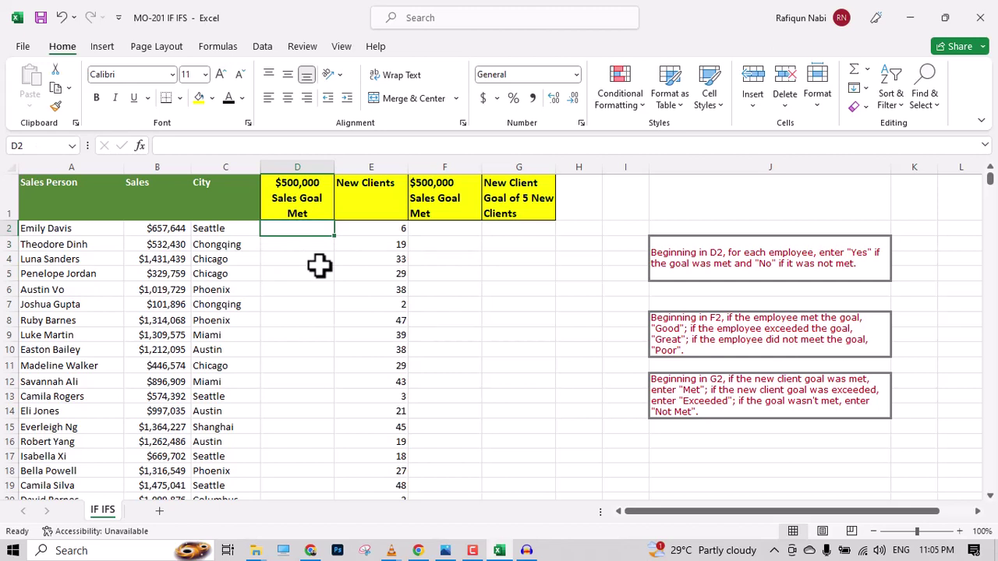
text(=f)
key(BackSpace)
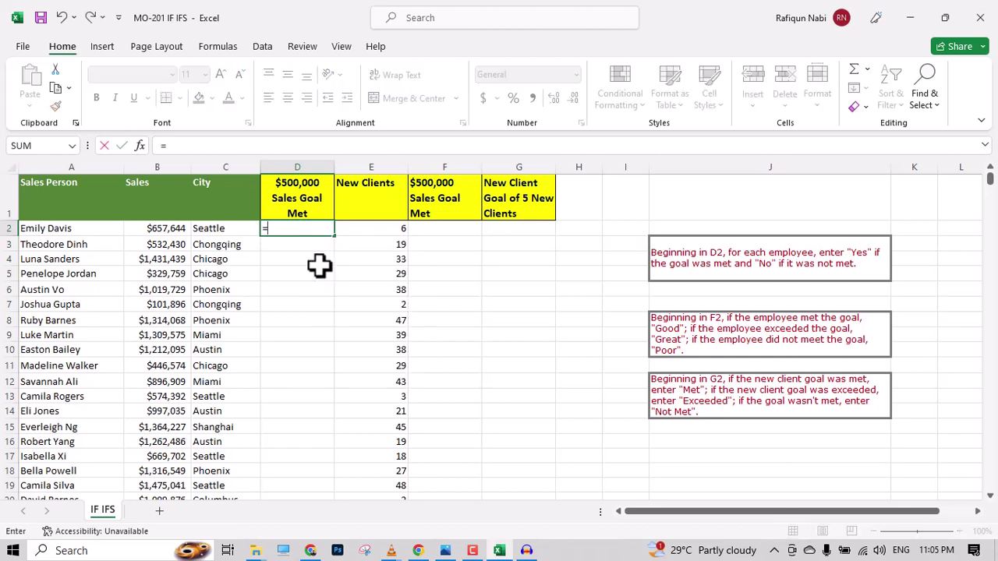
text(if)
key(Tab)
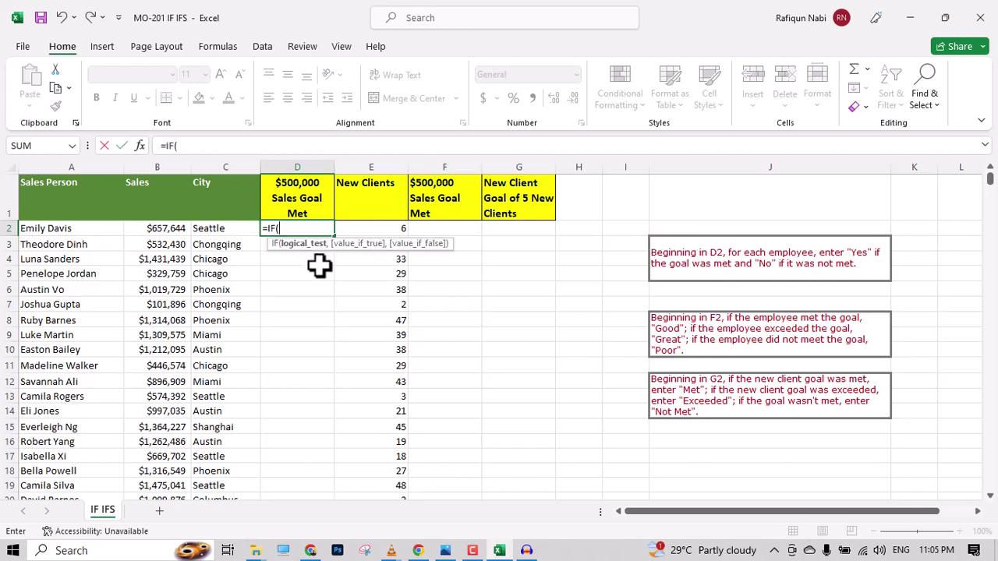
key(BackSpace)
key(BackSpace)
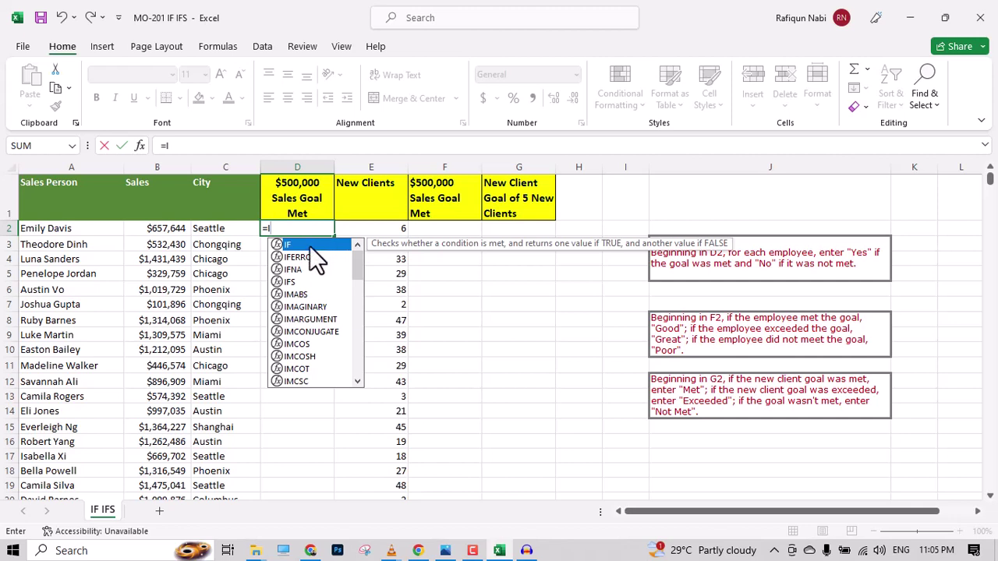
key(Tab)
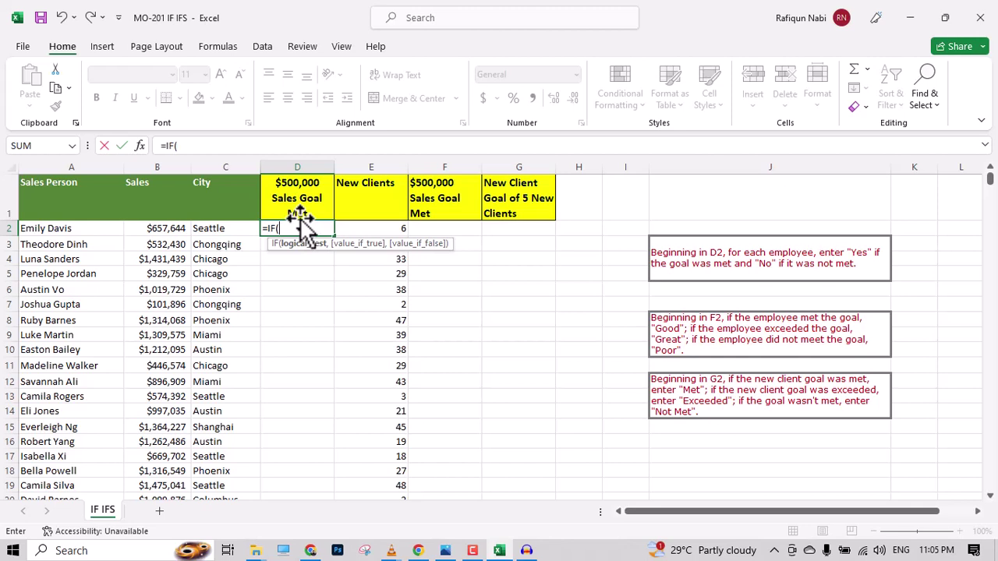
click(183, 228)
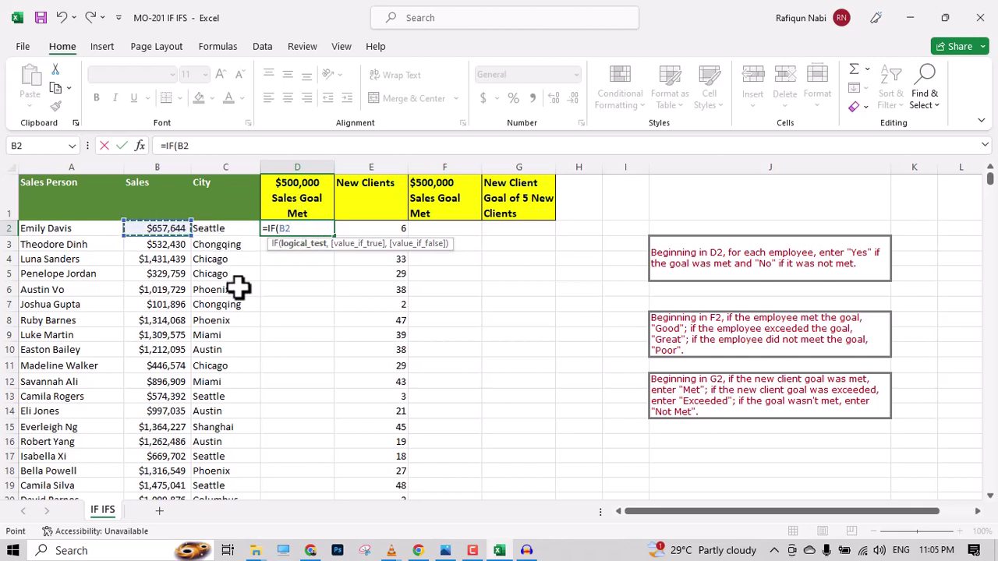
text(>=500000)
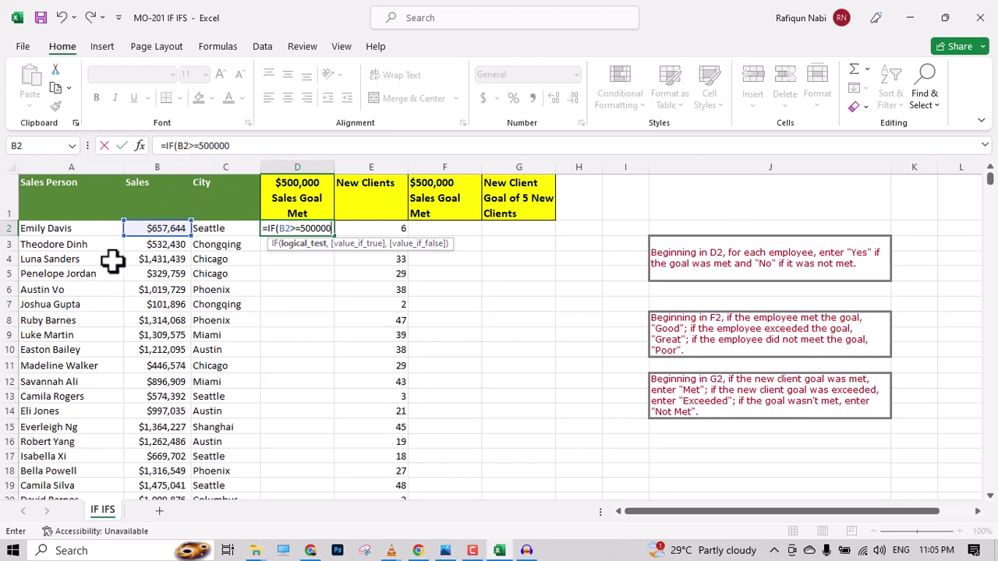
Add "Yes" as the value-if-true argument of the D2 formula, followed by a comma.
click(204, 146)
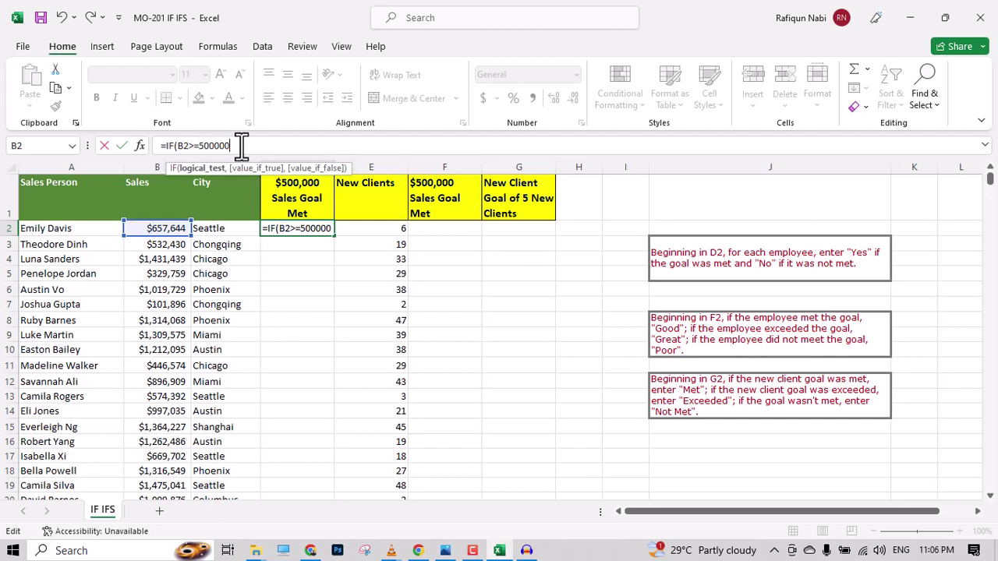
text(,)
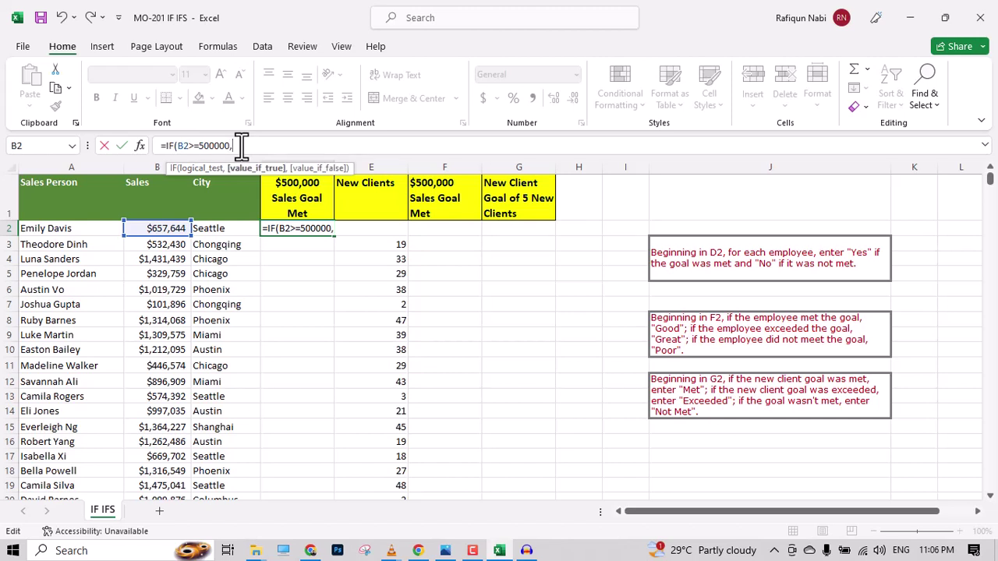
text("",)
key(Left)
key(Left)
text(Yes)
key(Right)
key(Right)
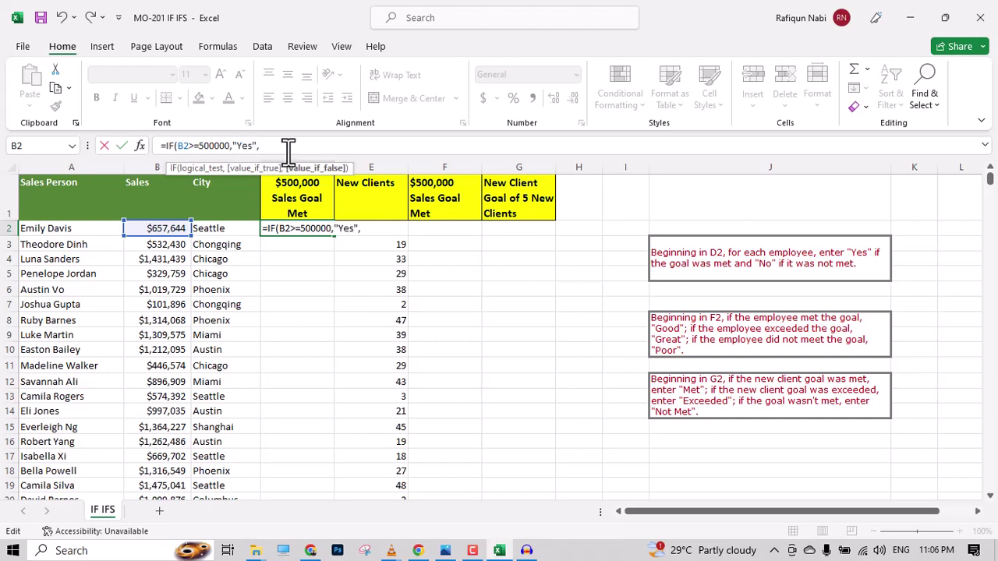
Add "NO" as the value-if-false argument, close the parenthesis and enter the formula in D2.
text("")
text())
text(NO)
click(304, 145)
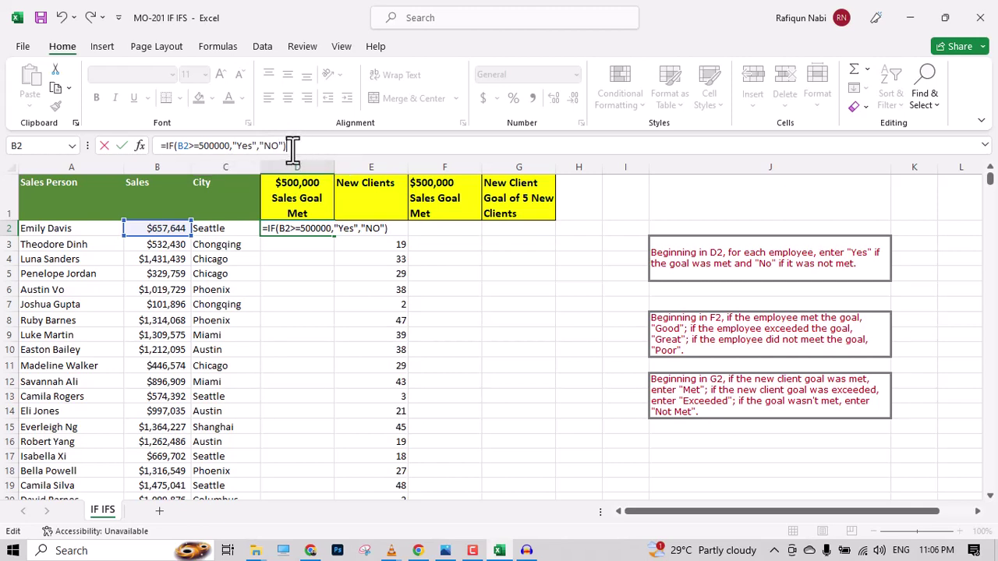
key(Return)
Check the D2 result against the sales in B2 and the goal header, and see how far the Sales column extends.
click(295, 228)
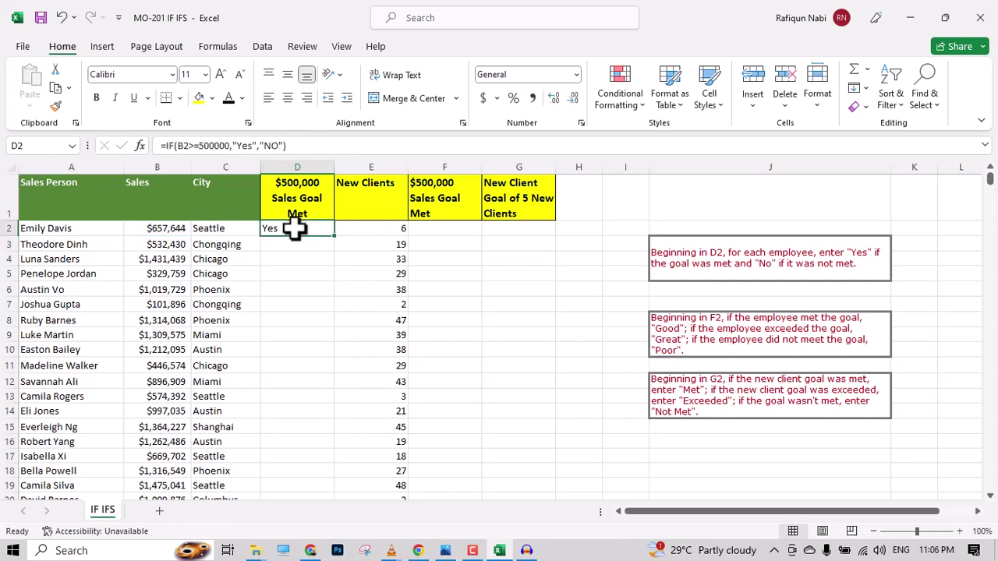
click(163, 232)
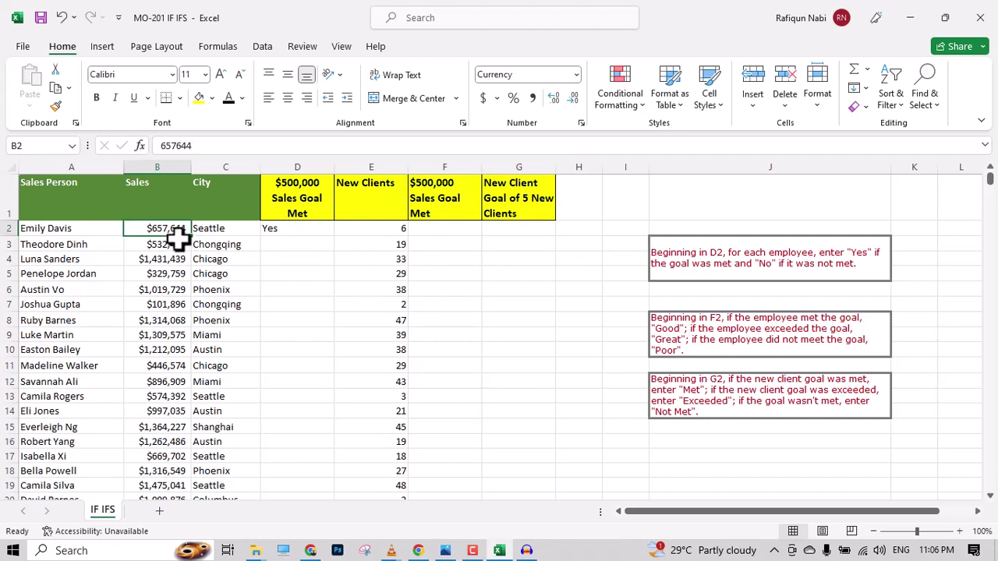
click(293, 197)
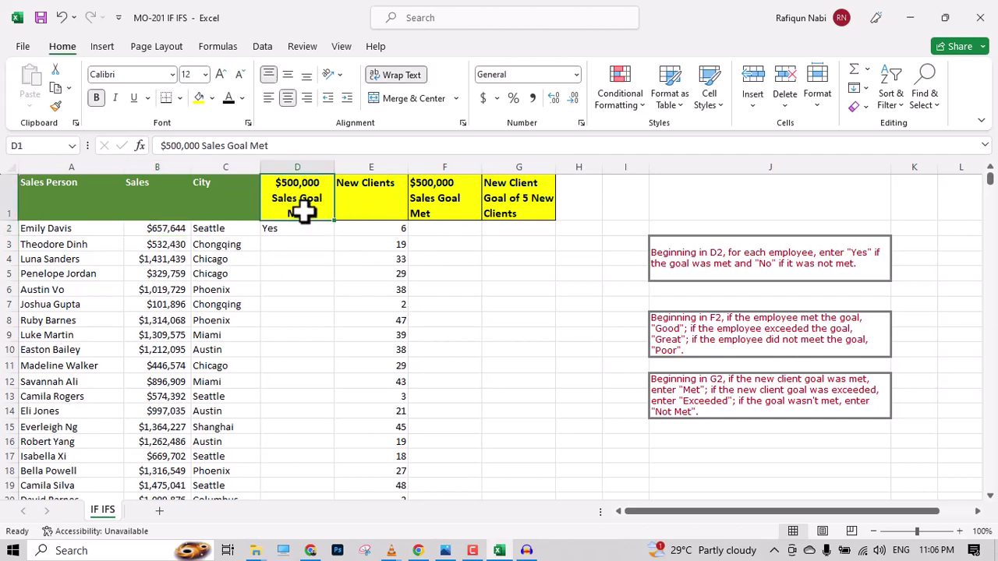
click(312, 231)
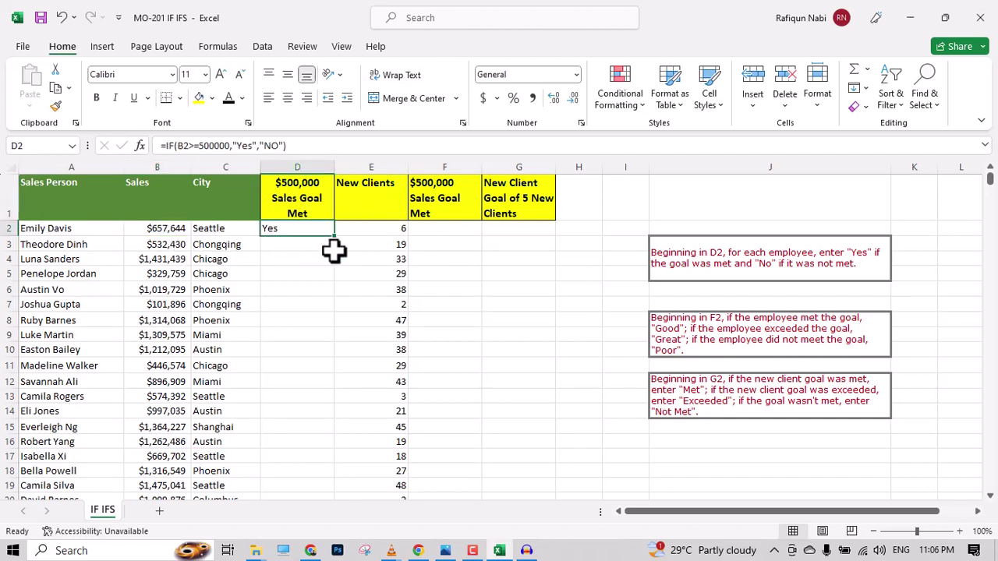
click(162, 262)
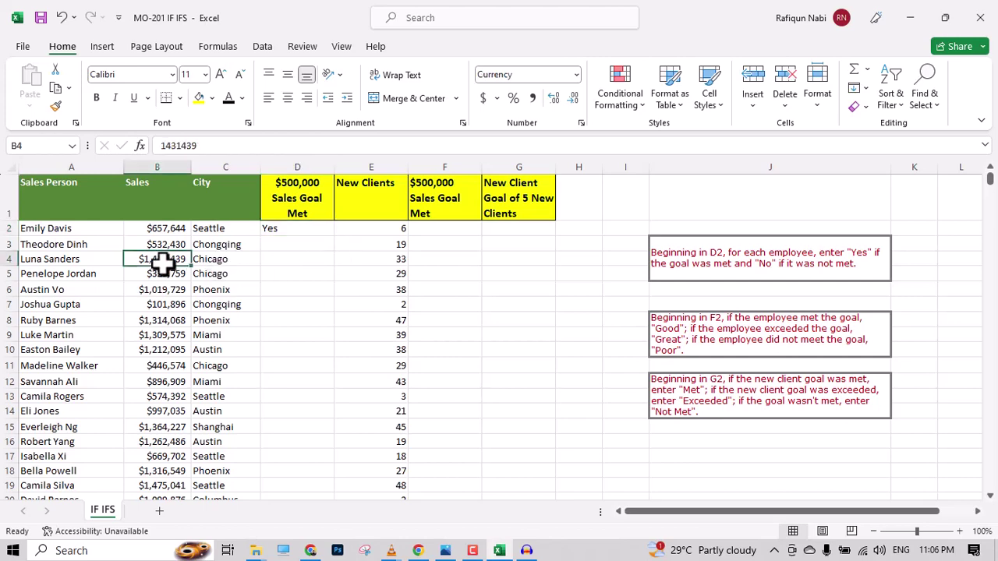
key(ctrl+Down)
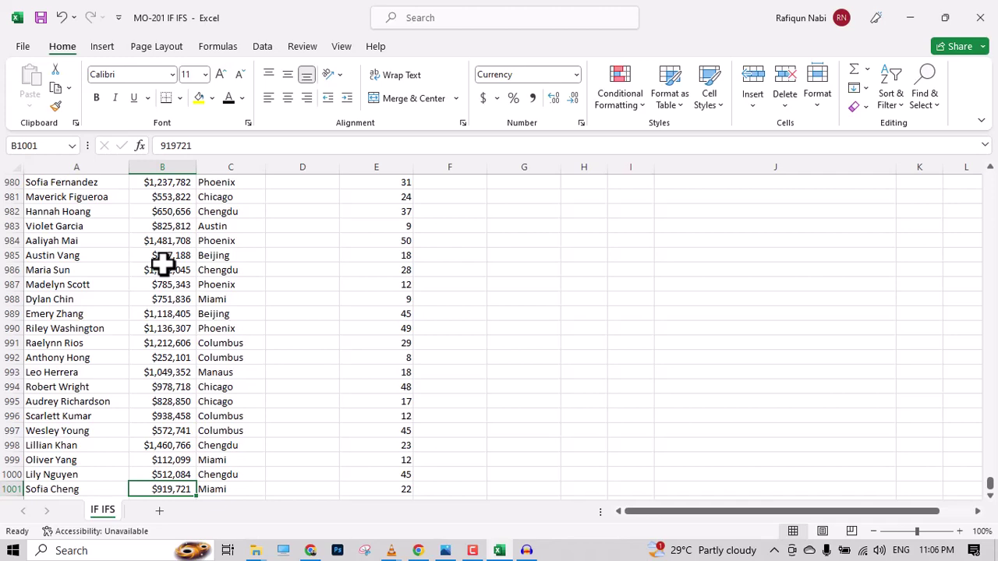
key(ctrl+Up)
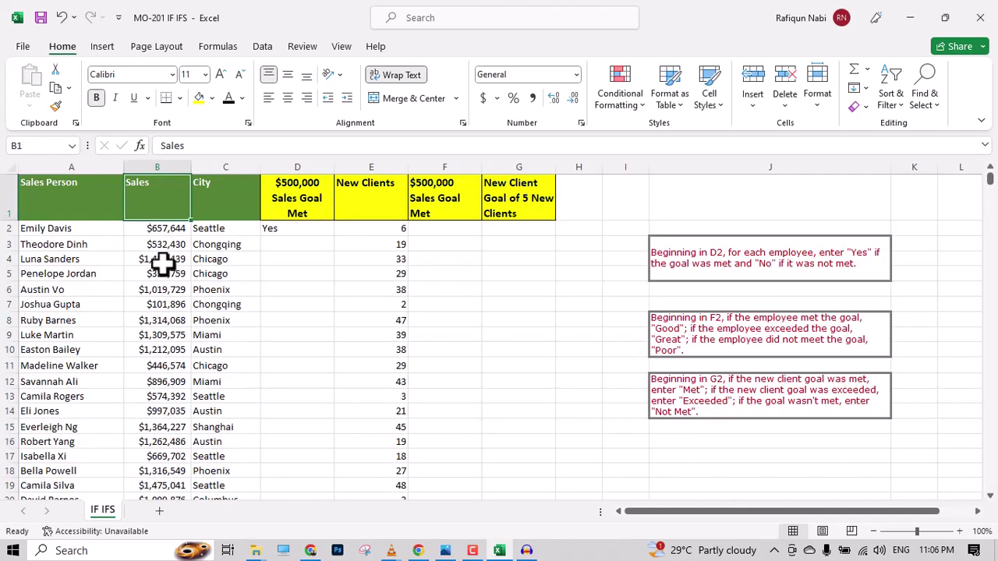
Fill the D2 IF formula down column D for all sales people, through row 1001.
click(309, 229)
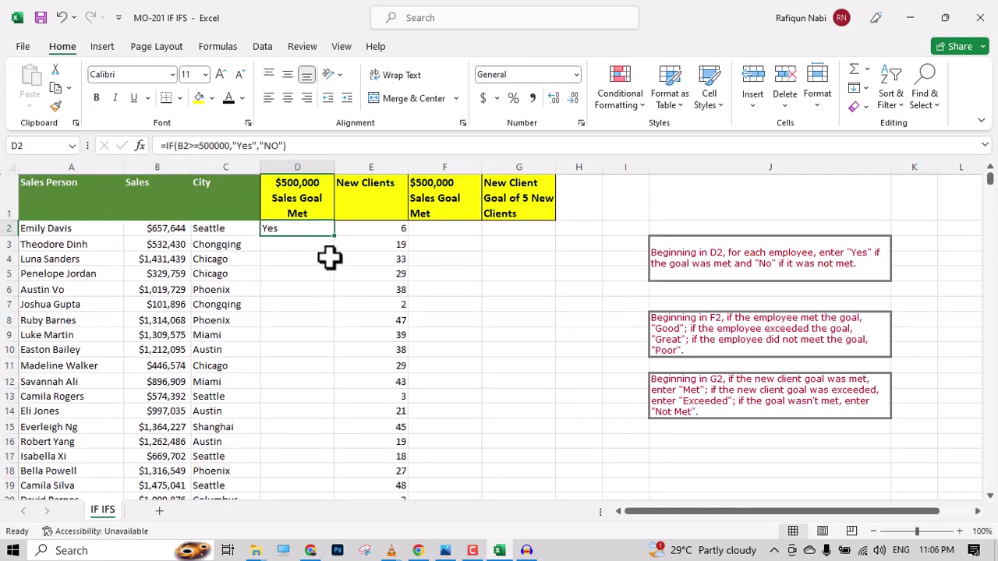
click(329, 258)
click(332, 230)
double_click(336, 237)
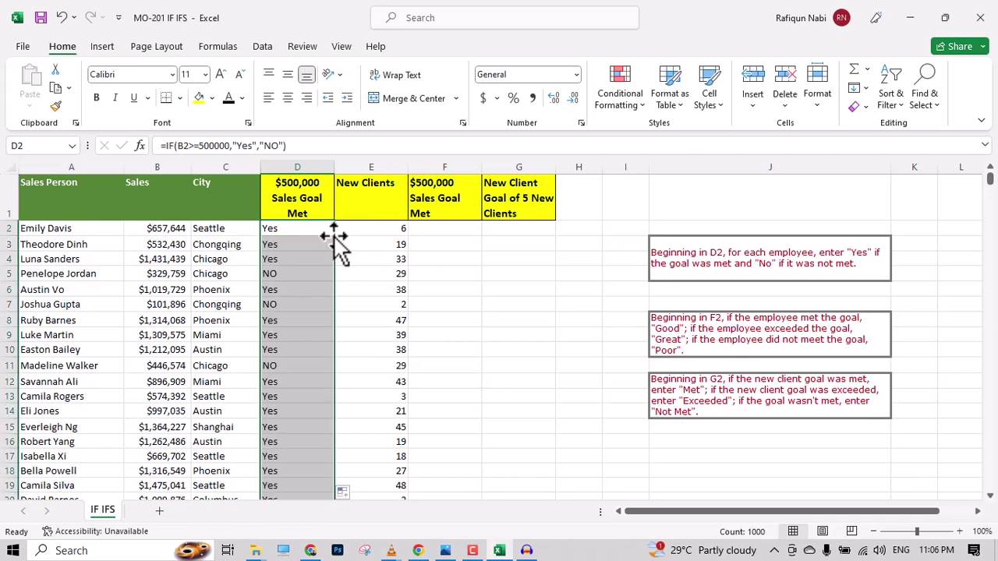
Verify the filled column D results at the end of the list and in row 5, comparing row 999 with its sales amount.
click(309, 288)
key(ctrl+Down)
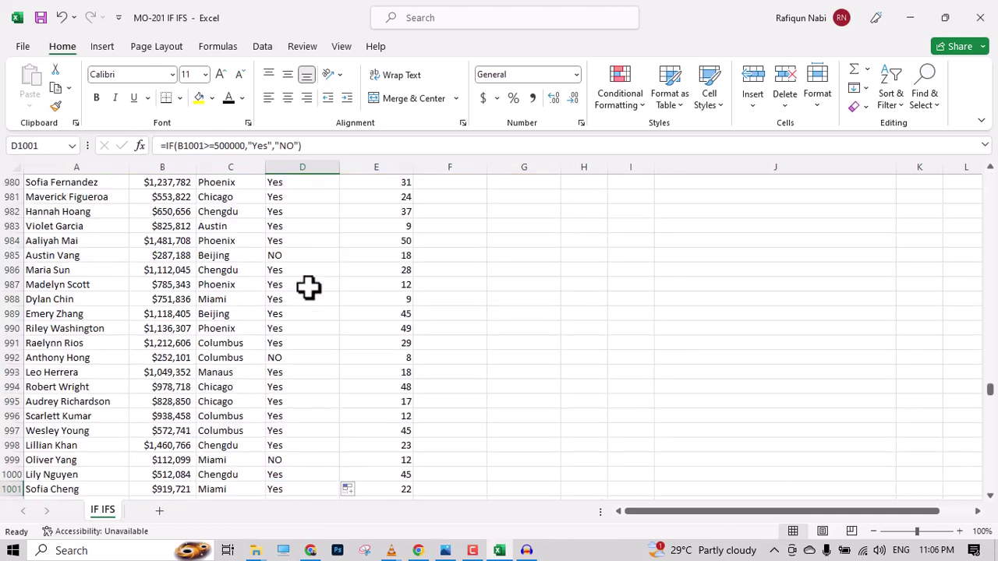
click(294, 459)
click(188, 460)
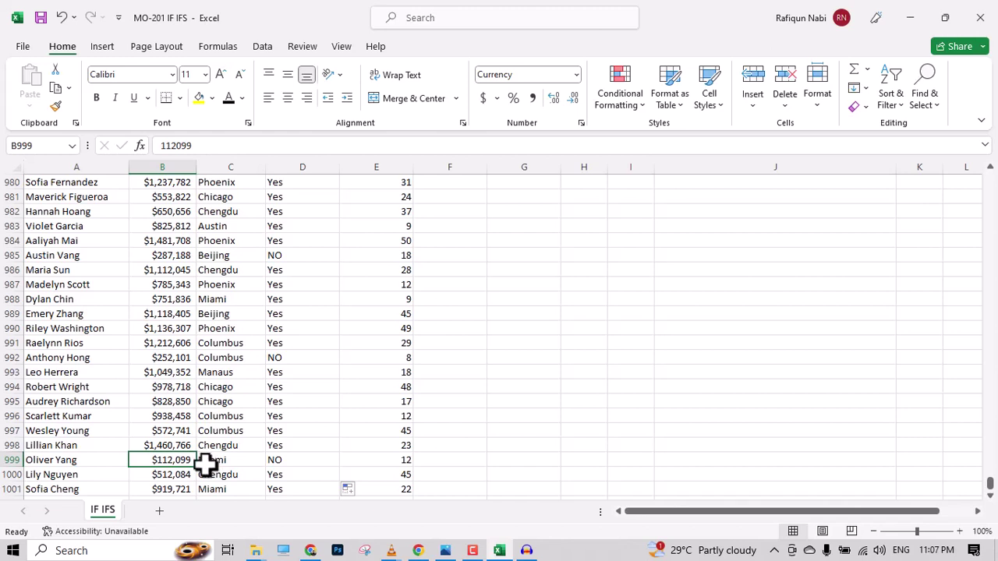
click(255, 460)
click(303, 460)
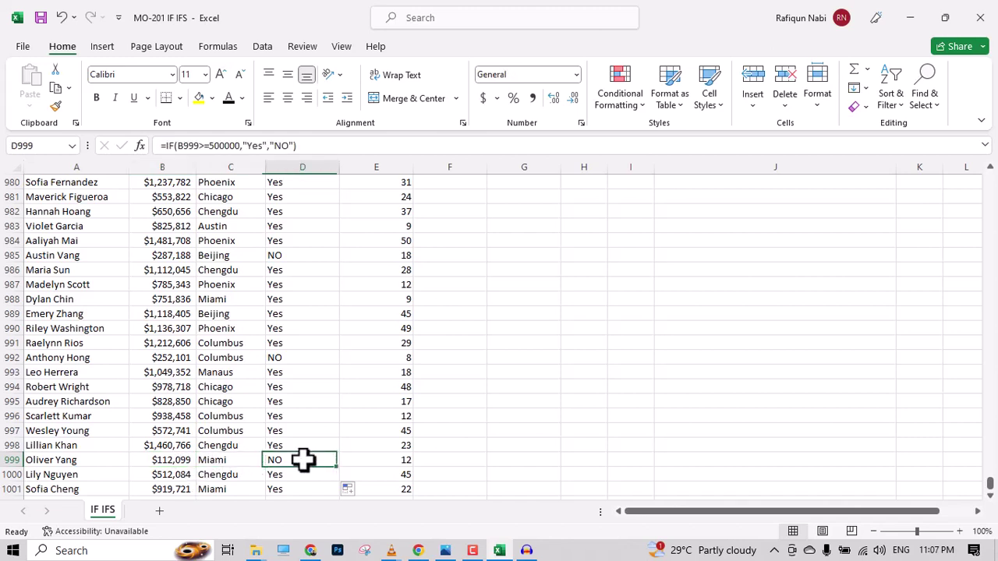
key(ctrl+Up)
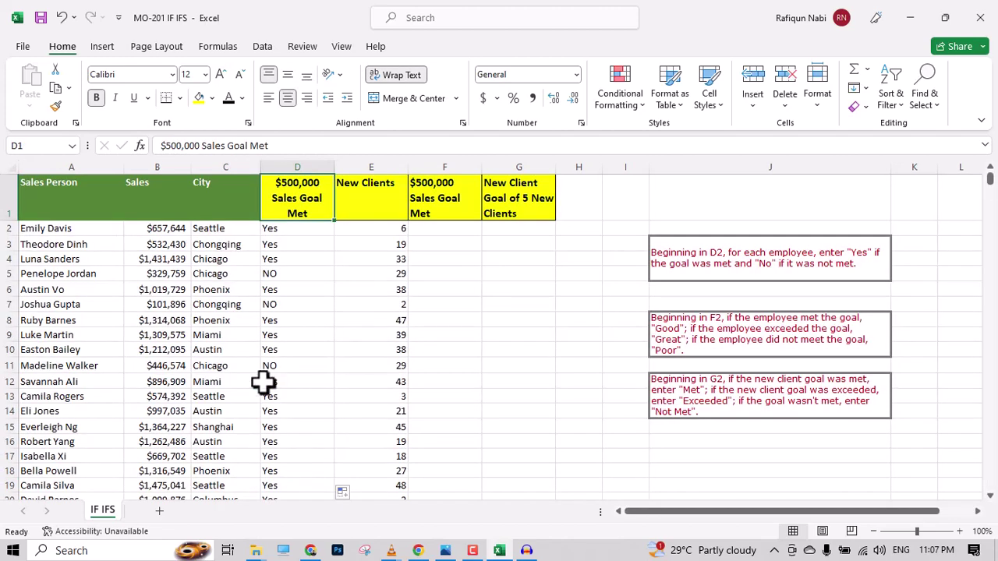
click(288, 277)
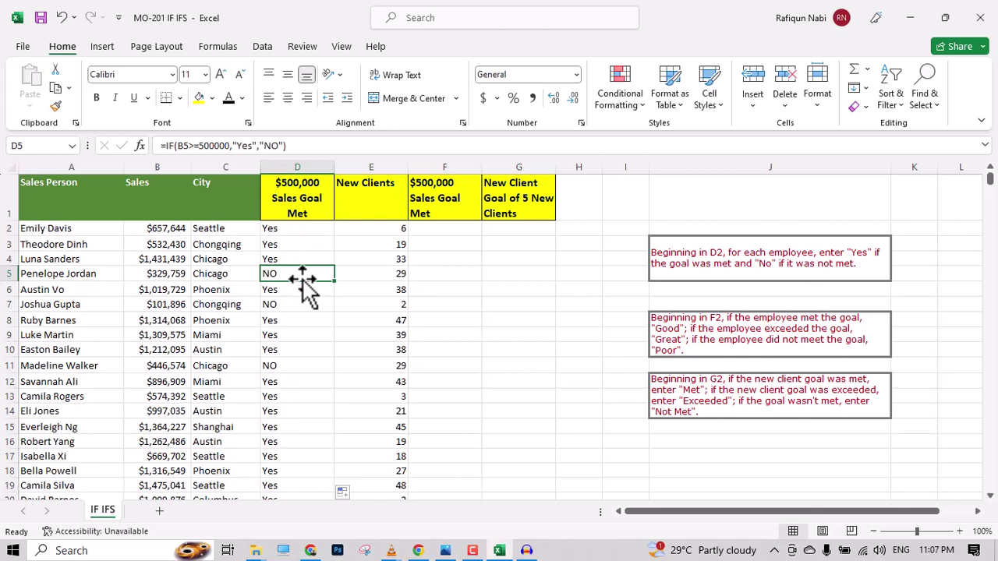
Review the column F instruction in J8 alongside the $500,000 Sales Goal Met header in F1.
click(755, 328)
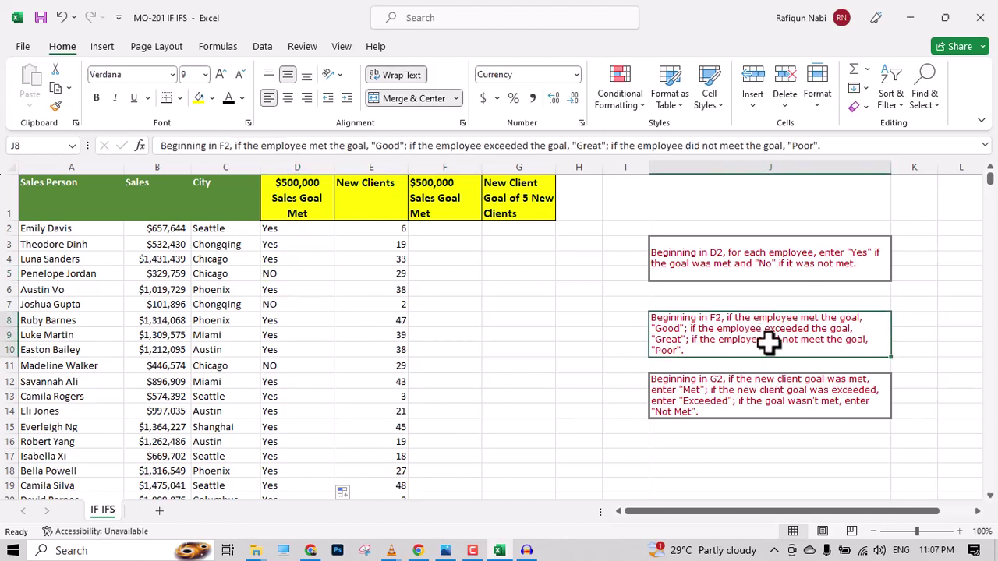
click(457, 228)
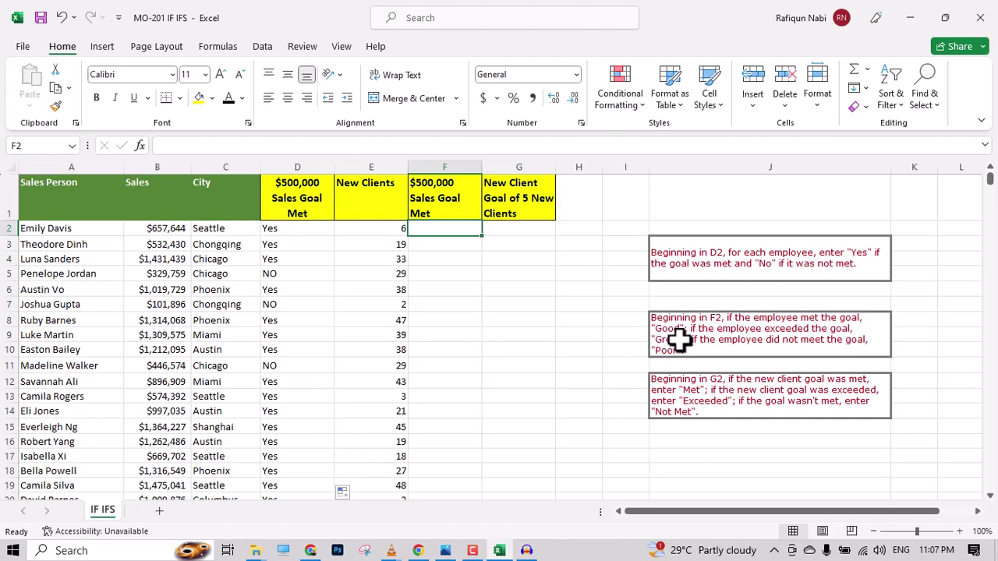
click(443, 184)
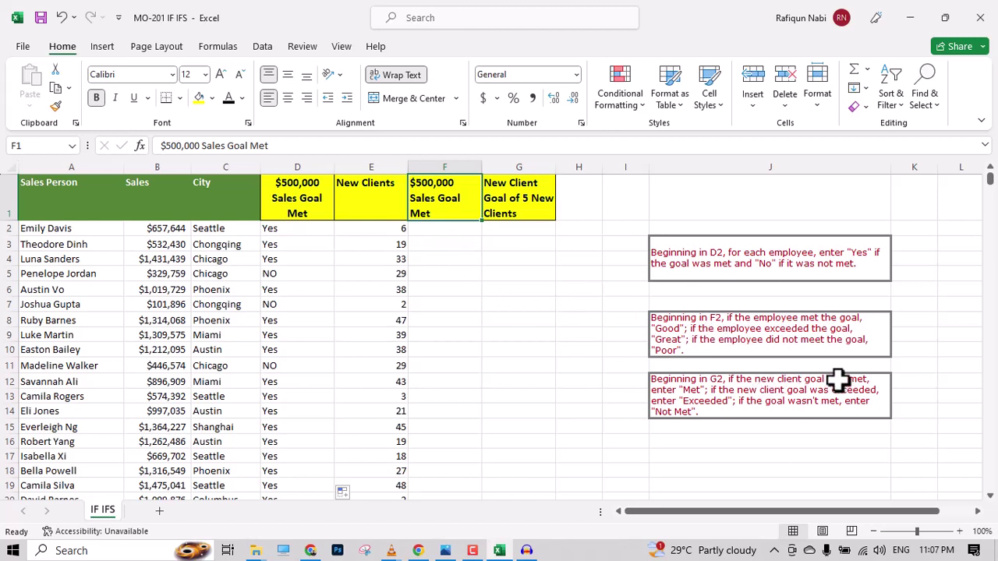
click(723, 350)
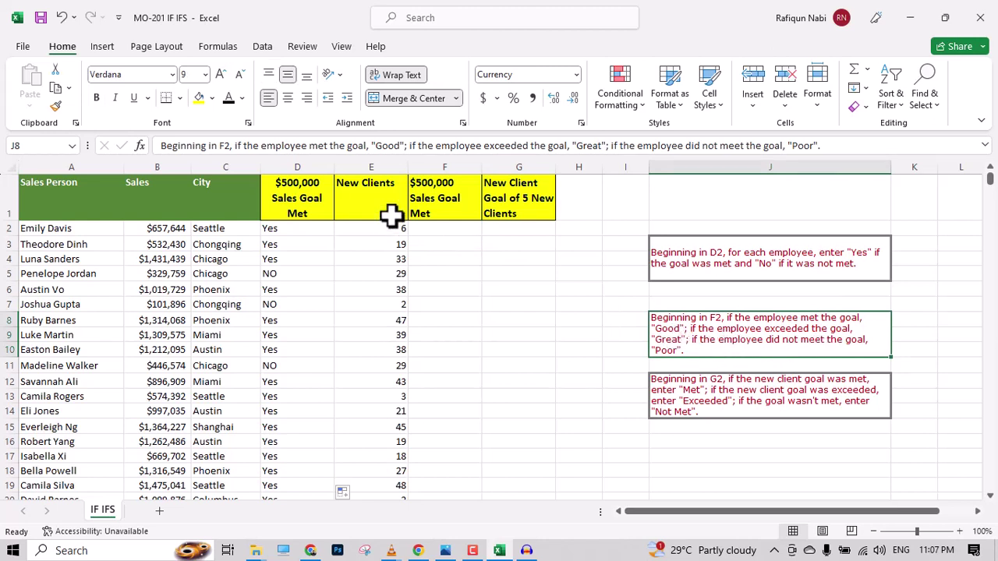
click(444, 201)
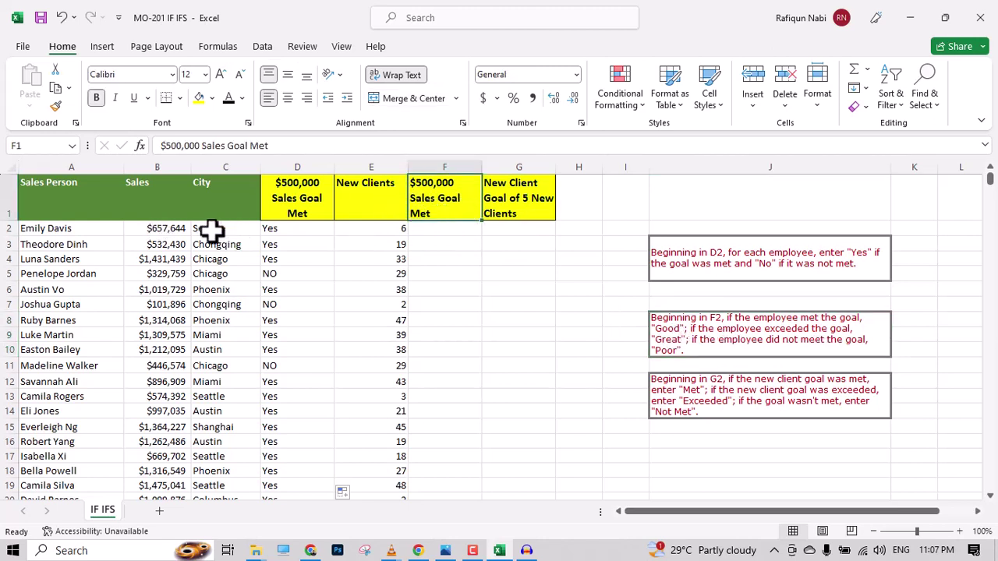
Begin an IFS formula in F2 with the first test B2=500000 returning "Good".
click(451, 230)
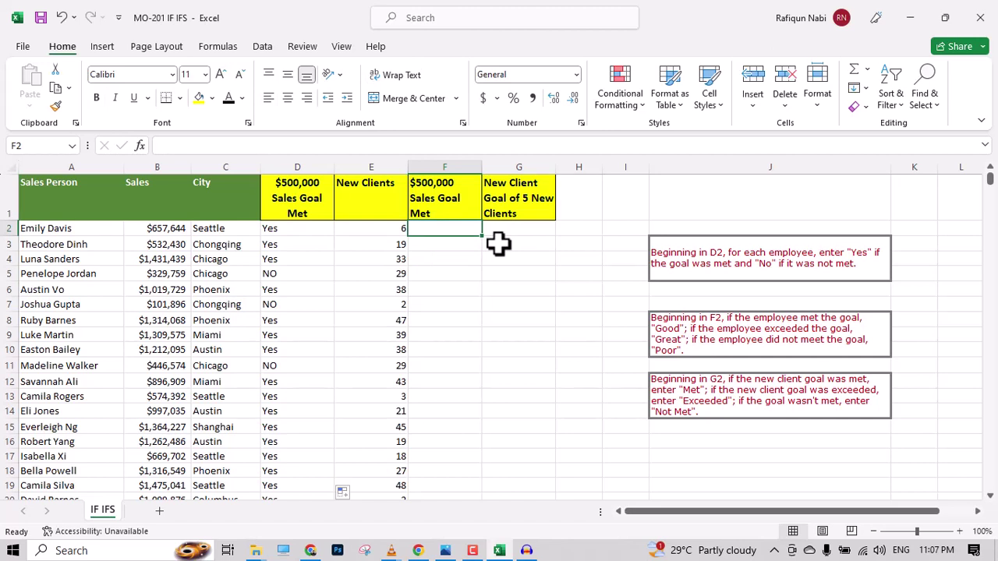
text(=)
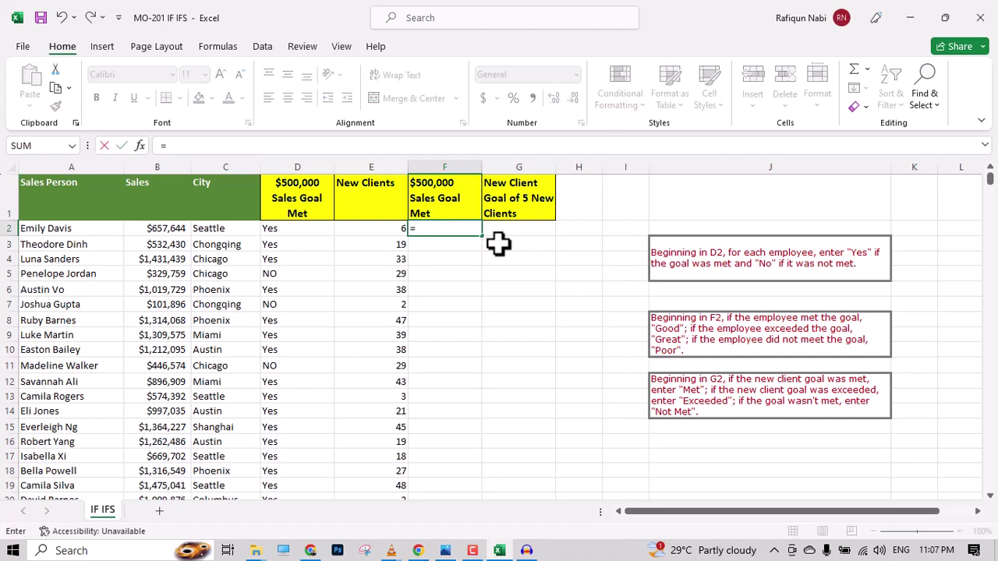
text(if)
key(Down)
key(Down)
key(Down)
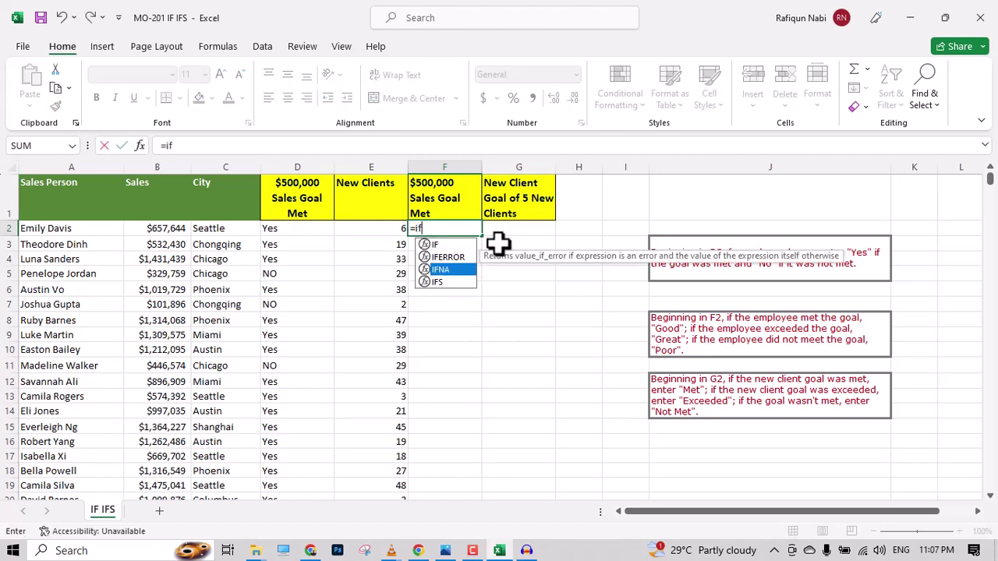
key(Tab)
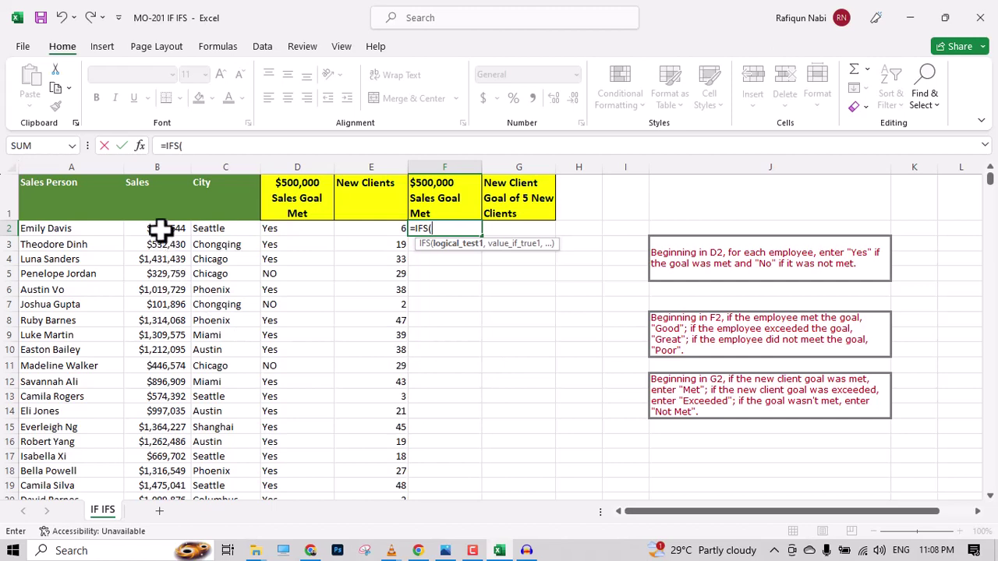
click(186, 231)
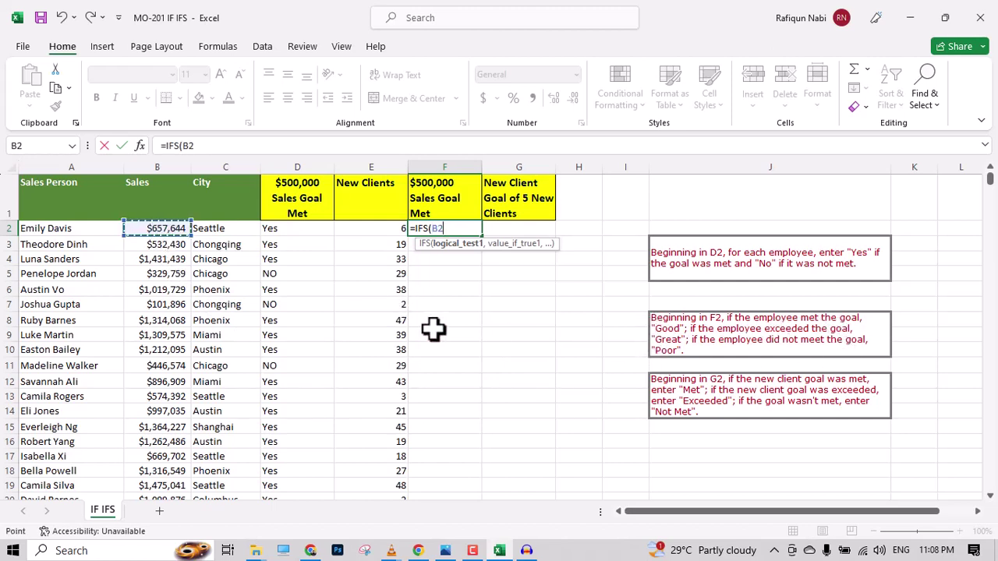
text(=500000)
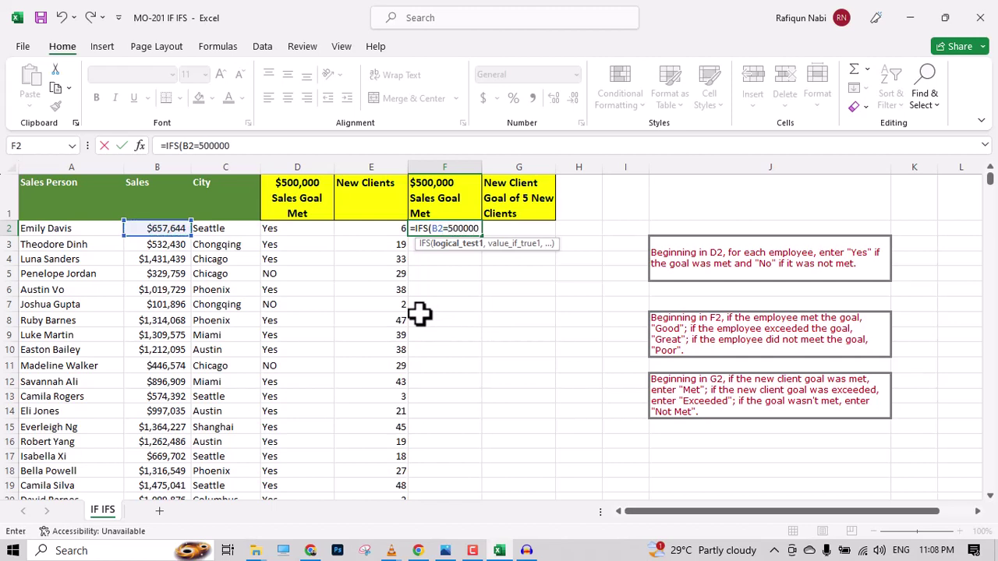
text(,)
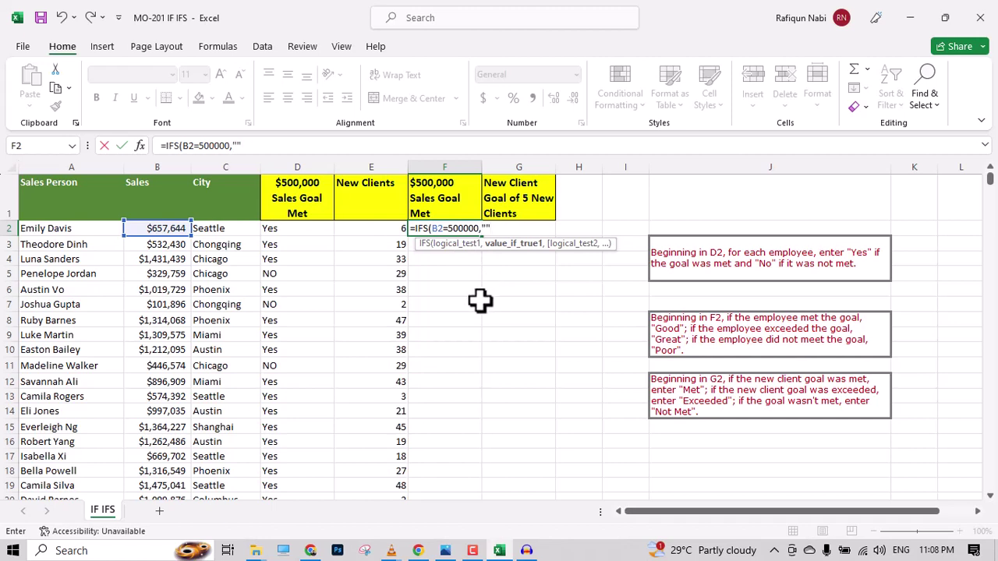
click(487, 229)
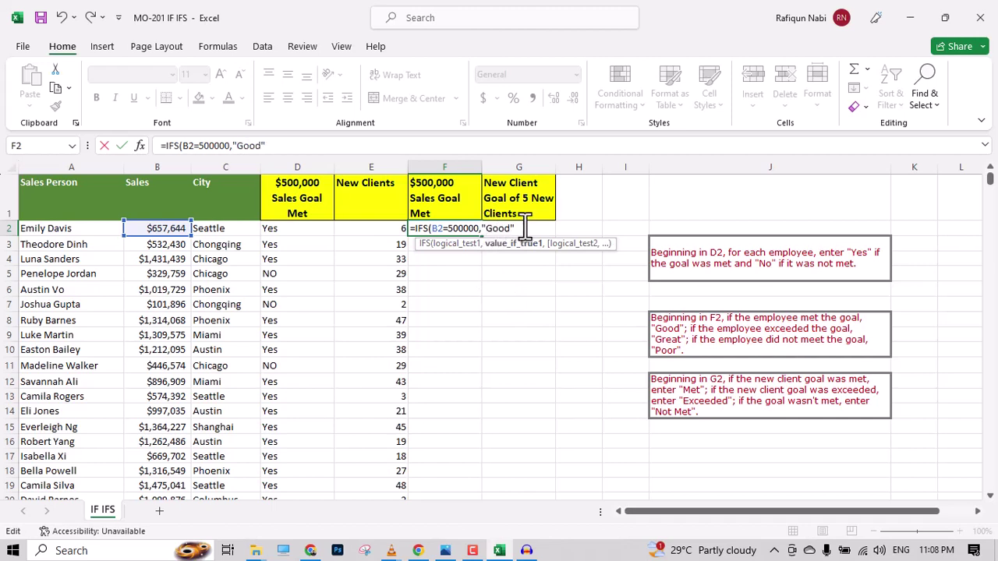
Add the second IFS test B2>500000 returning "Great" to the F2 formula.
text(,)
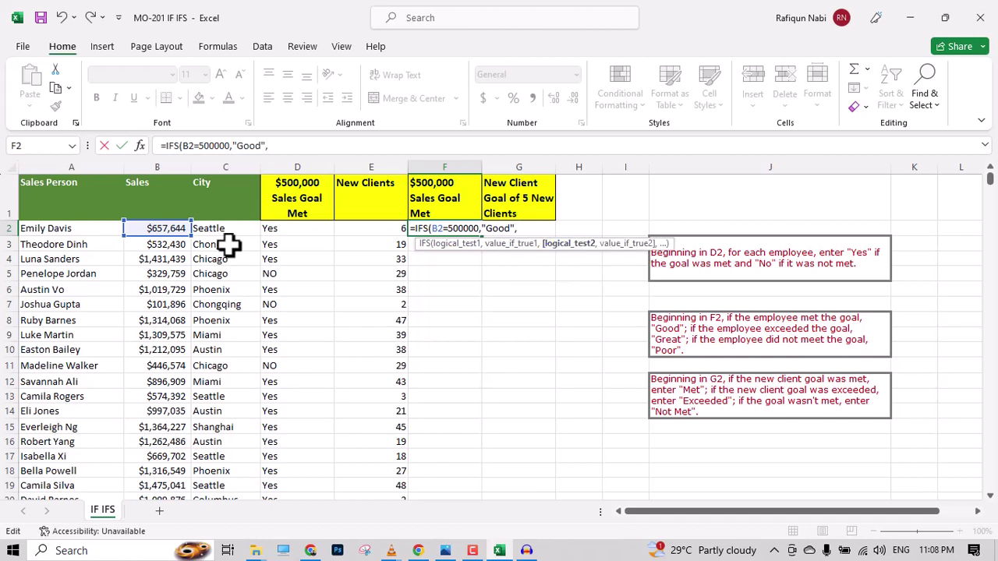
click(167, 230)
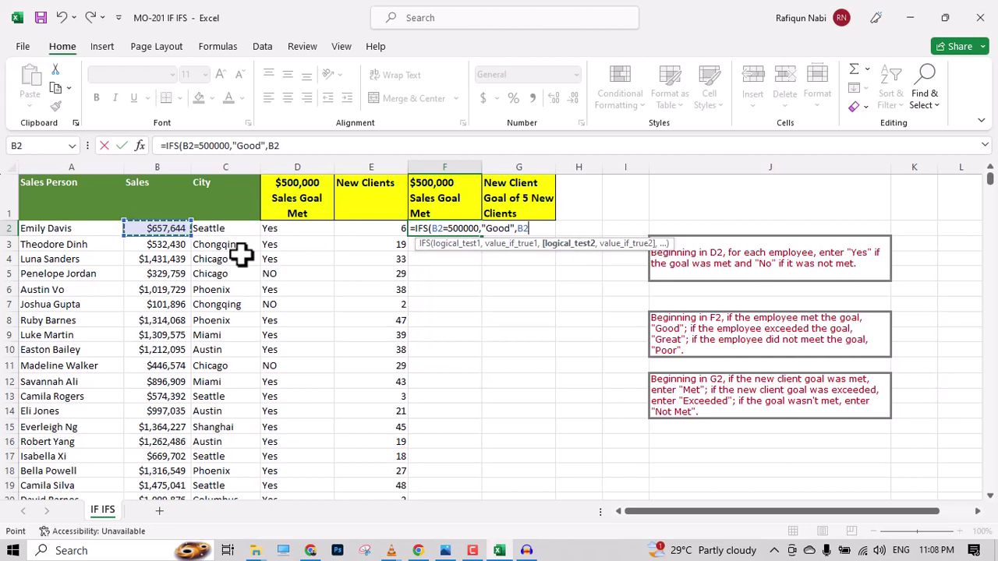
text(>5000)
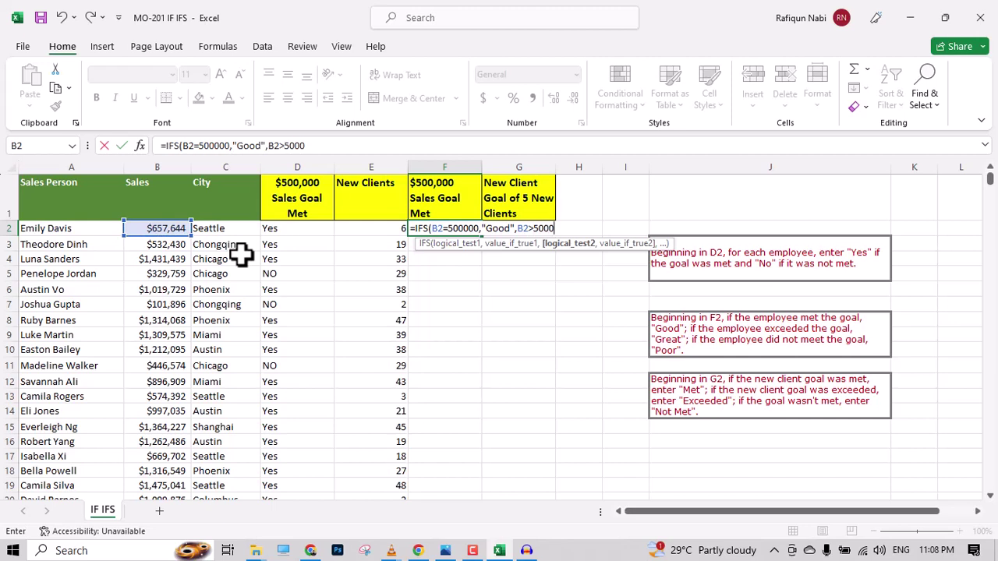
text(00,)
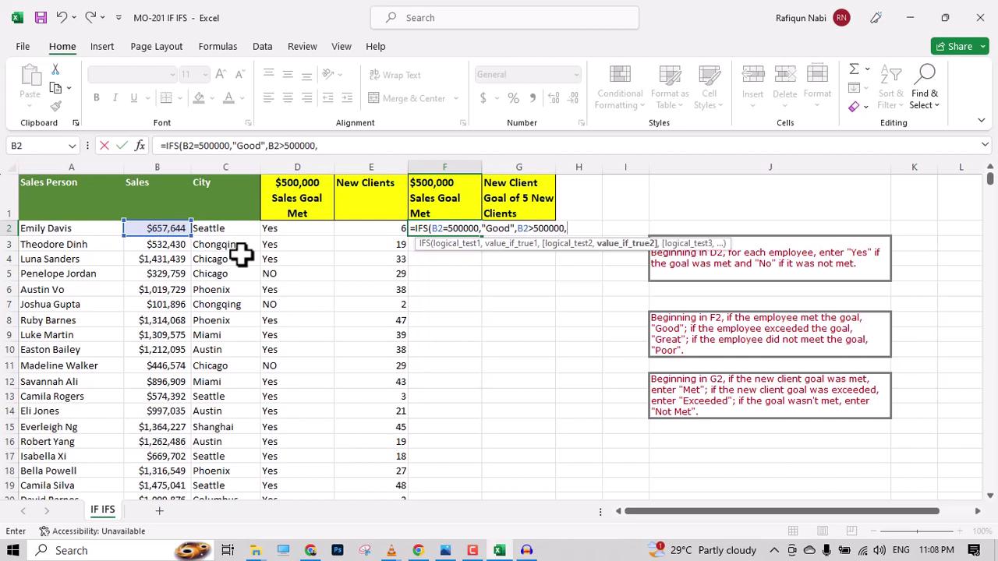
text("")
click(324, 146)
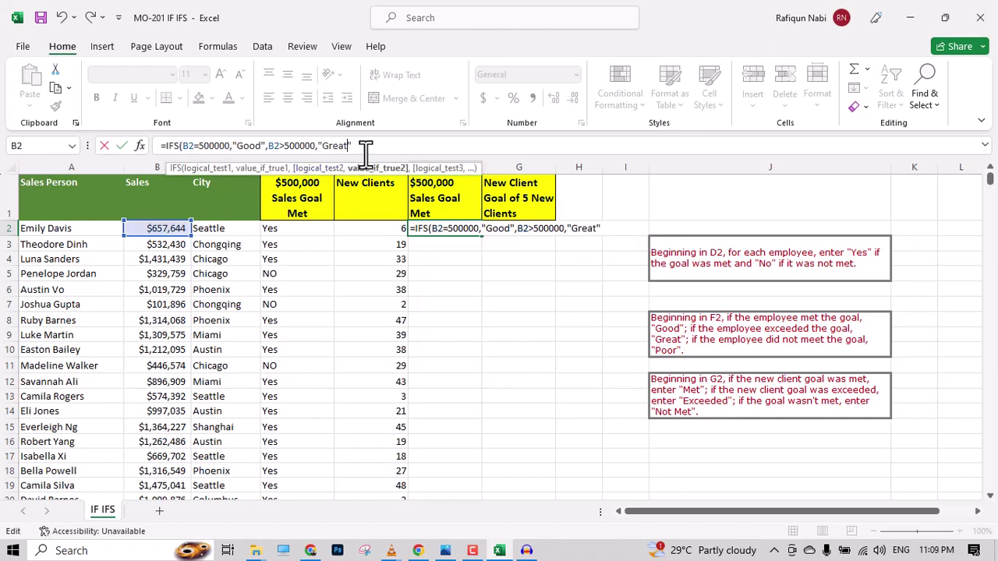
Add the third IFS test B2<500000 returning "Poor", close the parenthesis and enter the formula in F2.
text(,)
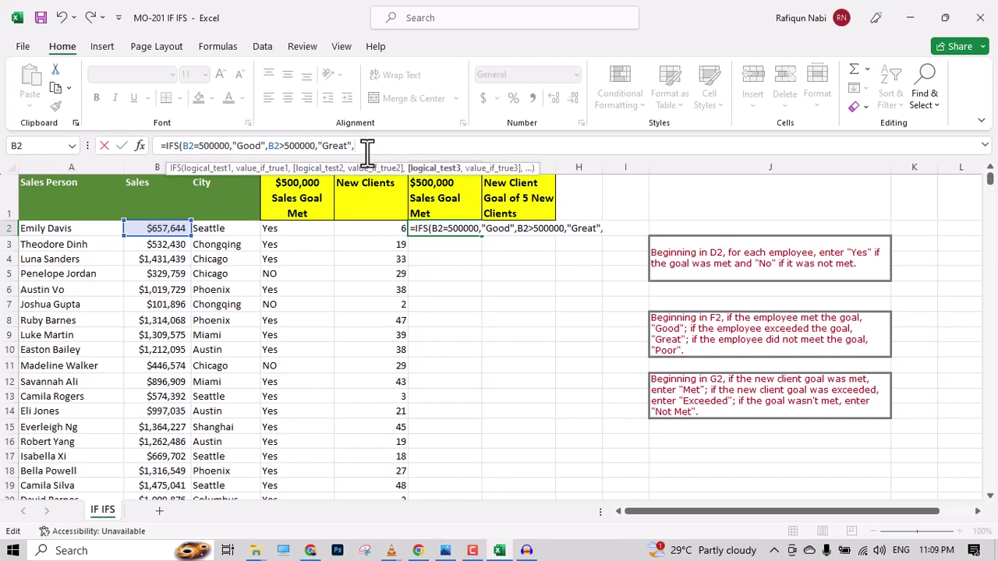
click(152, 228)
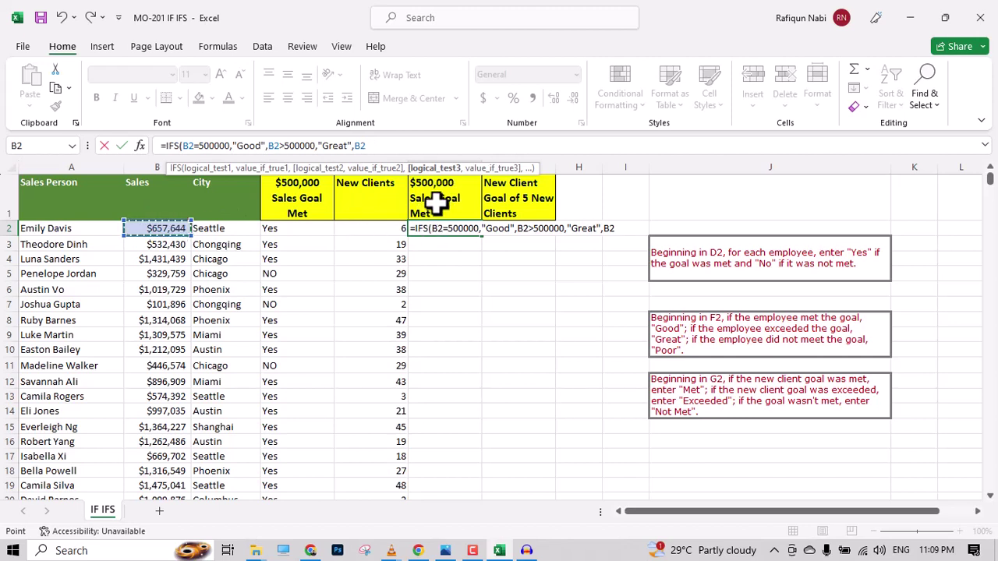
text(<500)
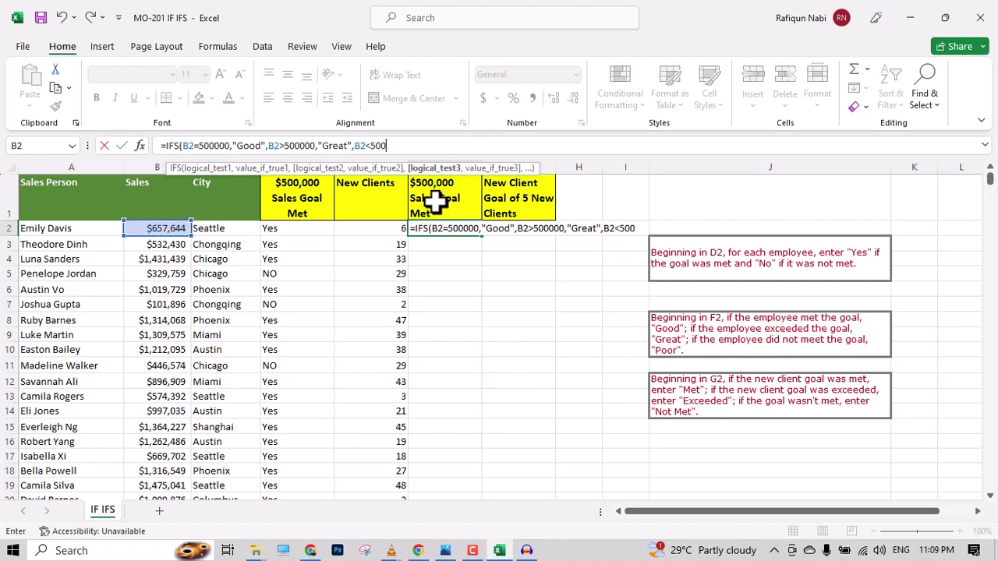
text(000)
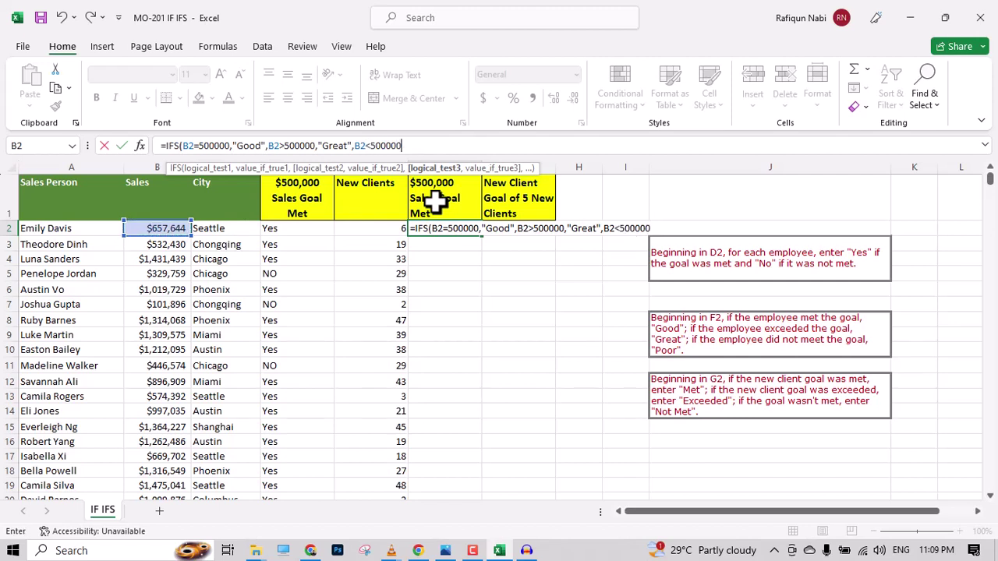
text(,)
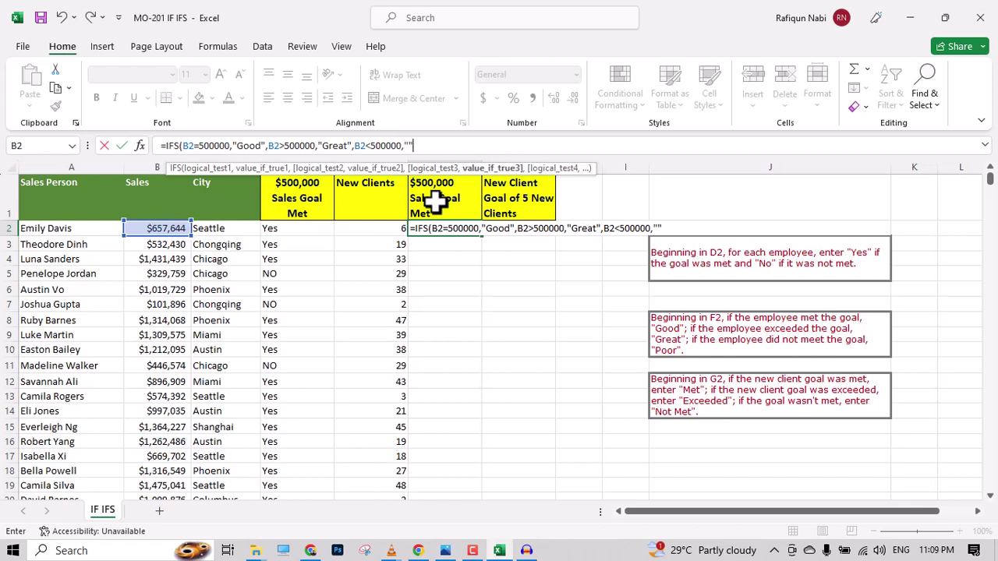
click(413, 144)
text())
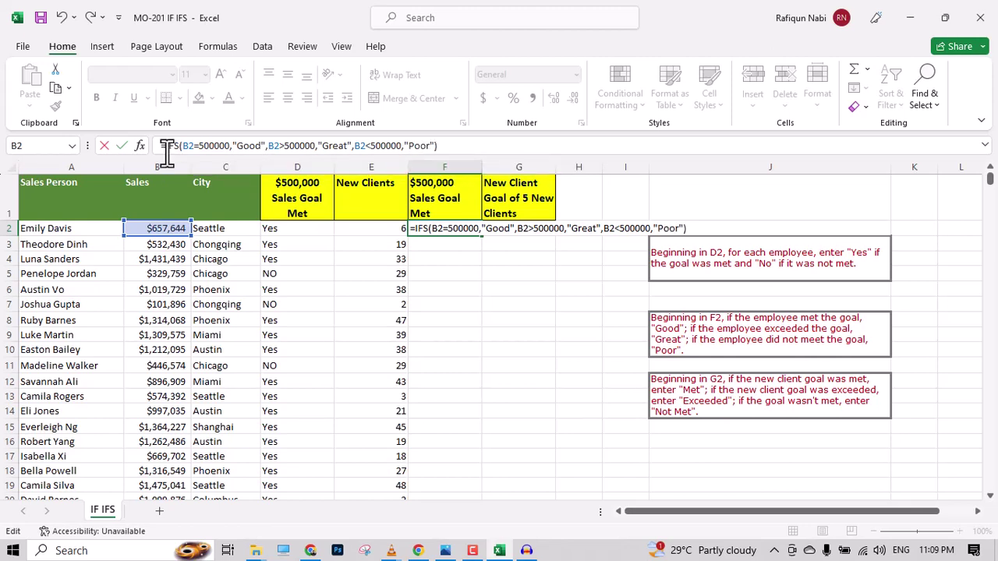
key(Return)
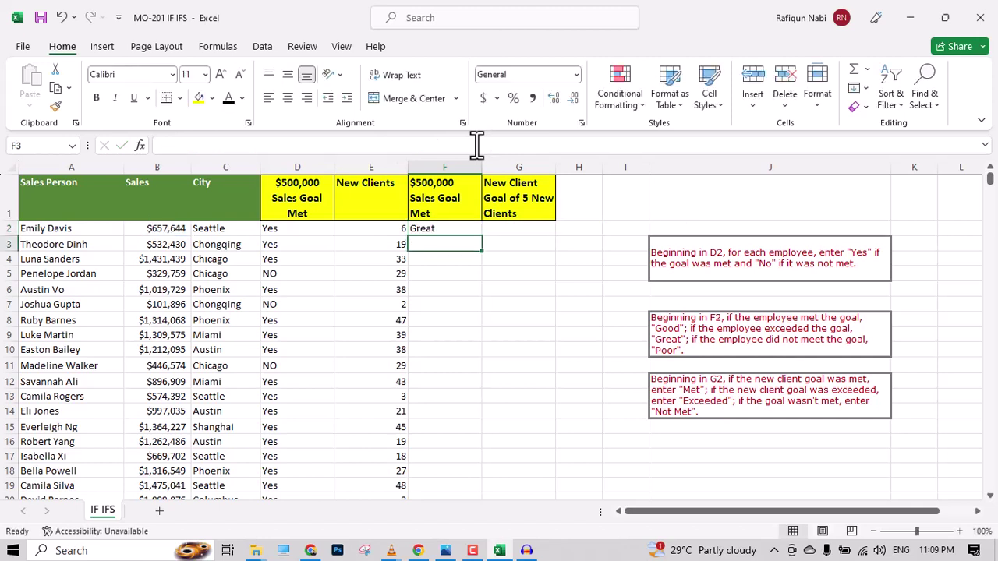
Check the F2 result against the sales in B2 and trace the conditions in its IFS formula.
click(466, 227)
click(177, 231)
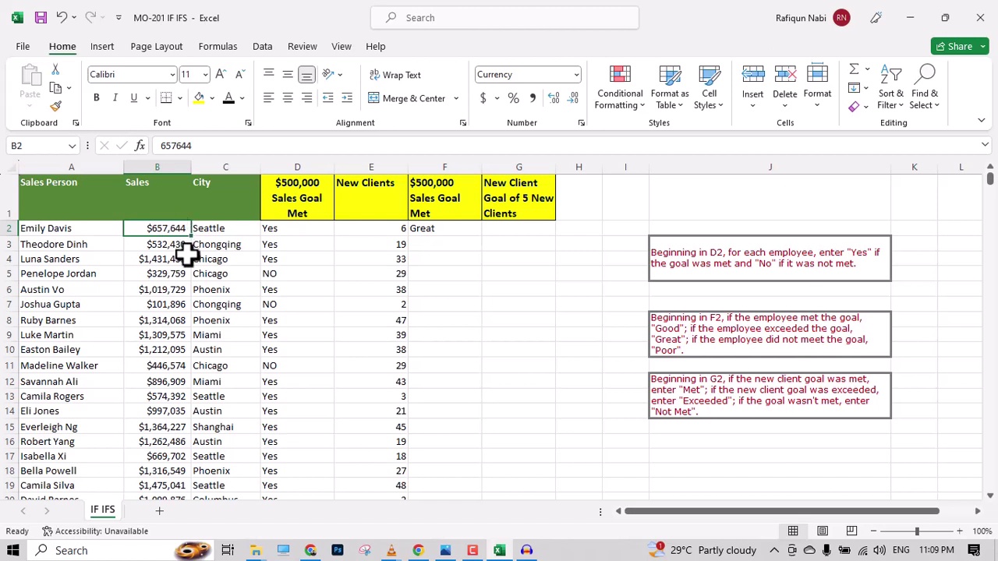
click(458, 231)
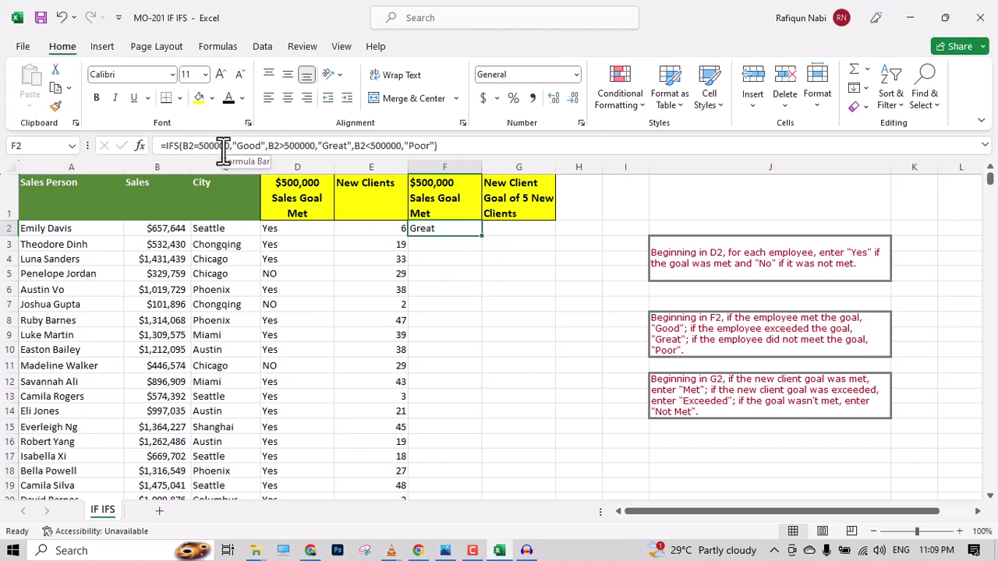
click(262, 145)
click(302, 145)
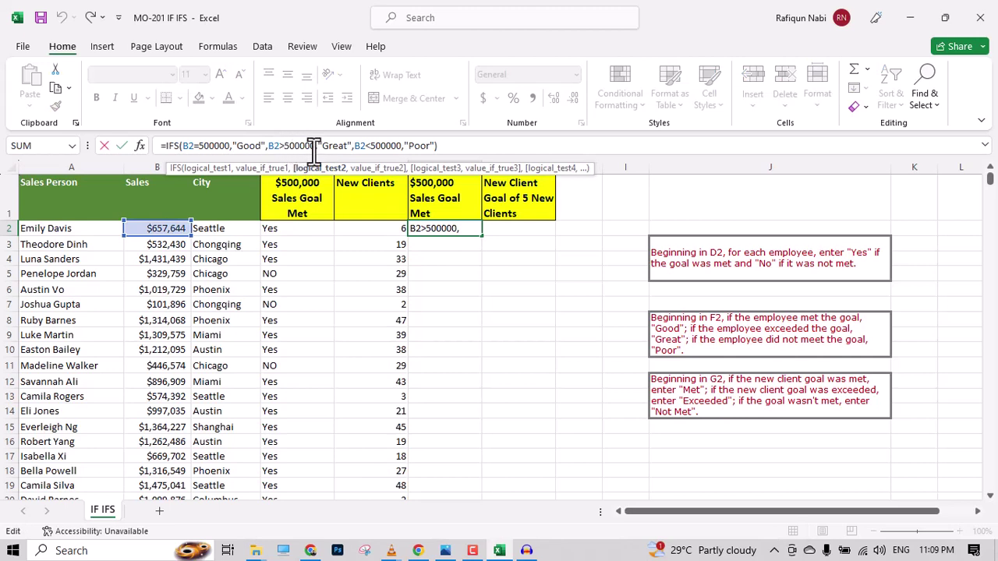
click(333, 145)
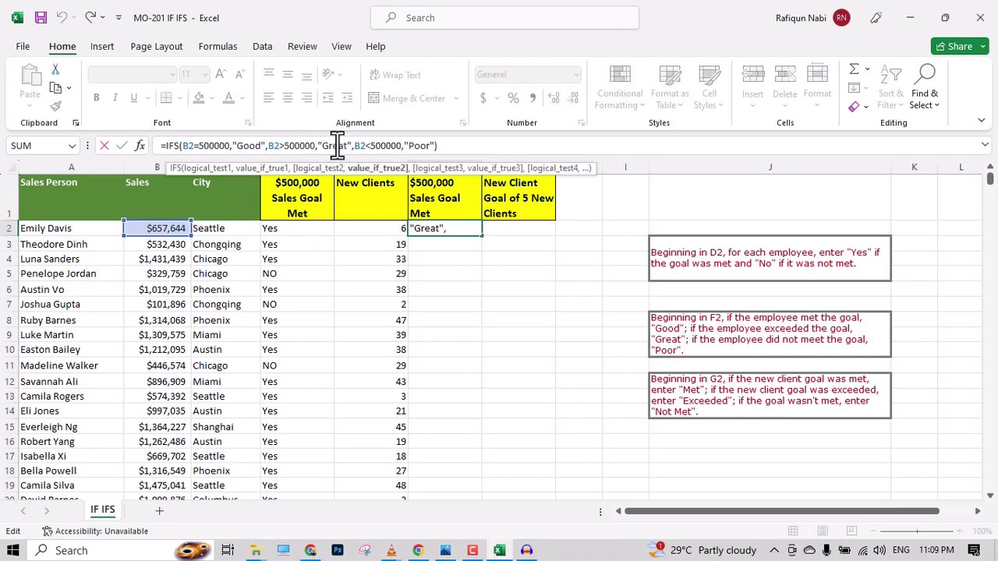
key(Return)
Fill the F2 IFS formula down column F for all sales people, through row 1001.
click(476, 228)
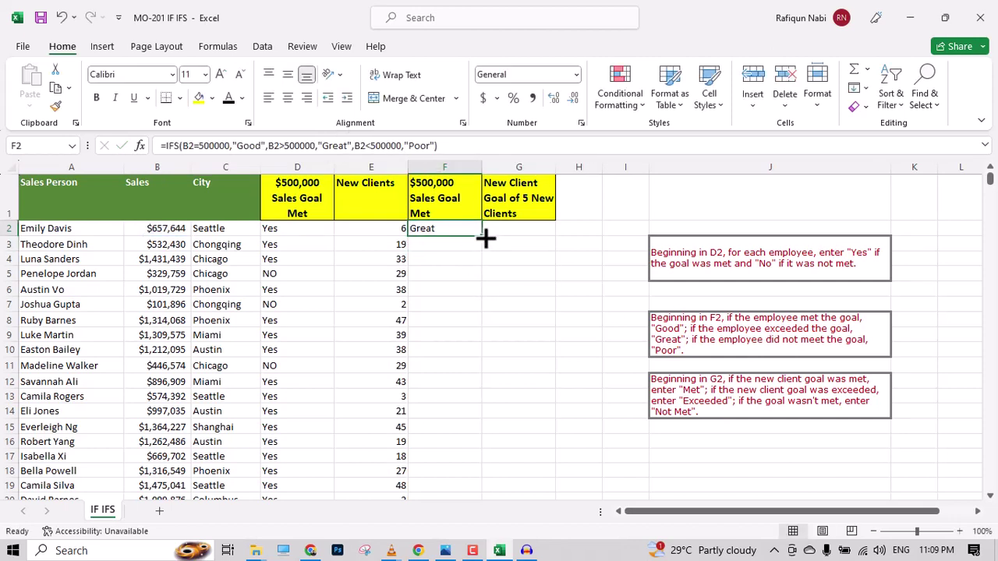
double_click(483, 237)
click(474, 285)
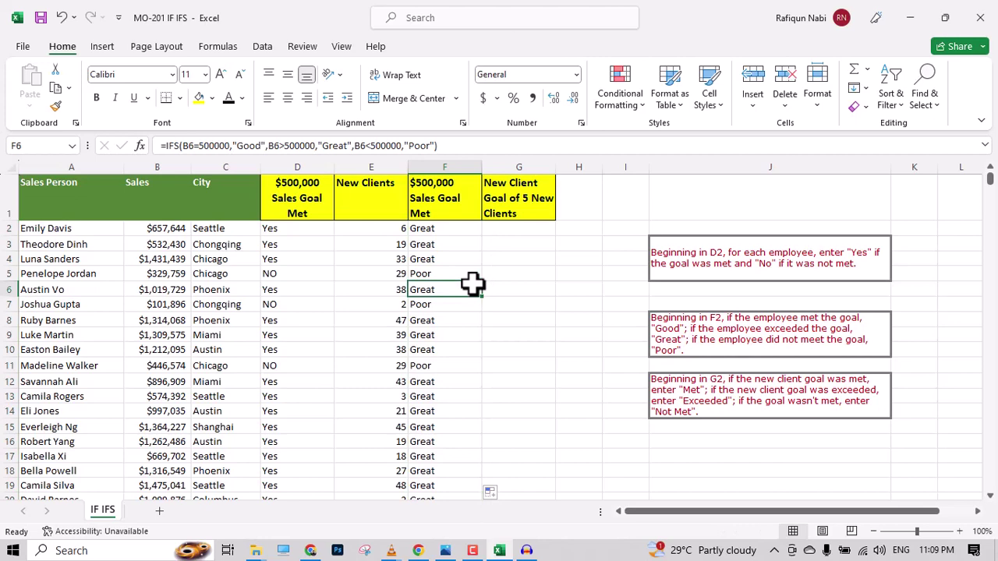
key(ctrl+Down)
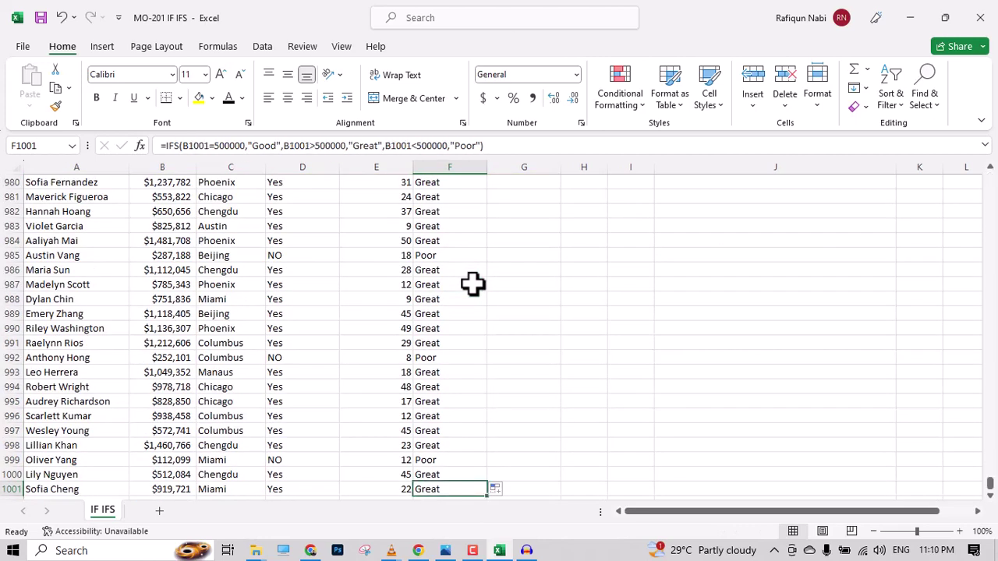
Verify the filled column F ratings in rows 991 and 992, comparing row 992 with its sales amount.
click(441, 357)
drag(164, 359, 443, 365)
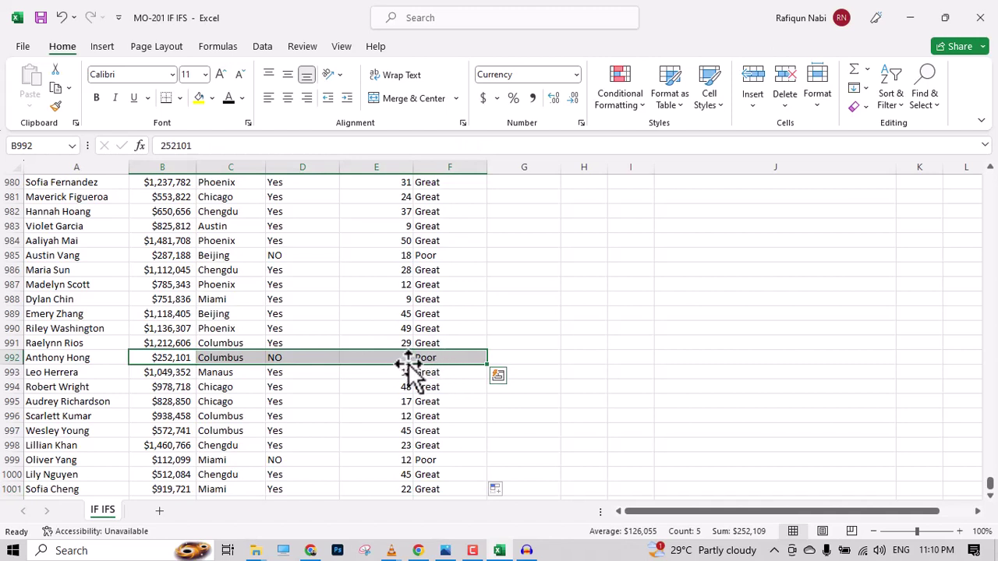
click(442, 341)
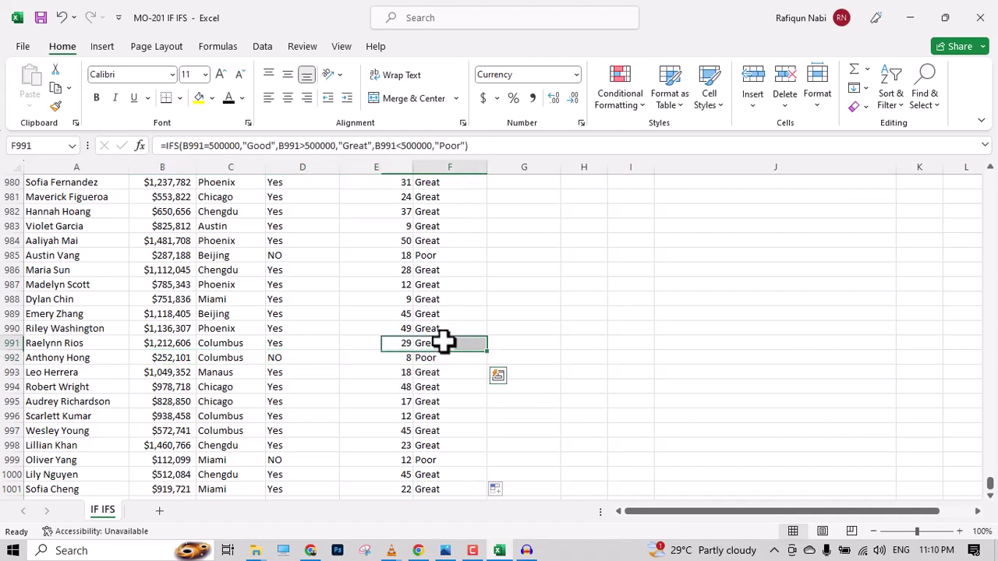
click(444, 361)
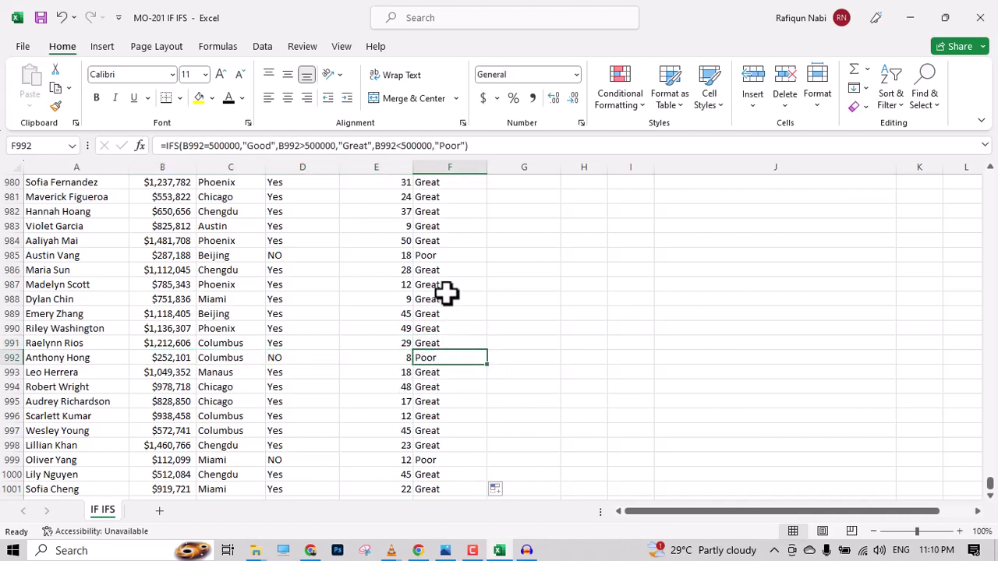
Review the new client goal instruction in J12 against the G1 heading and the New Clients counts in column E.
click(451, 314)
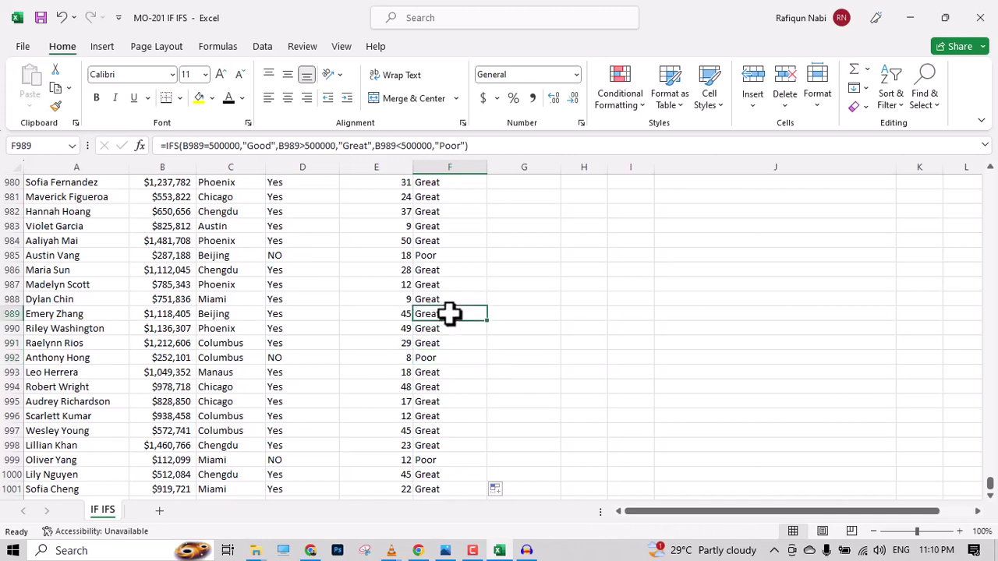
key(ctrl+Up)
click(450, 314)
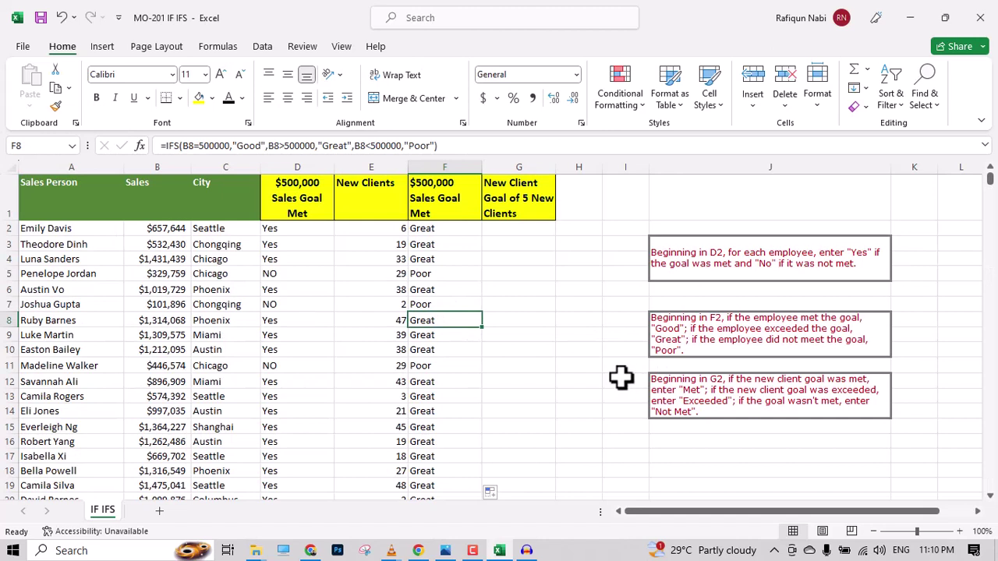
click(682, 397)
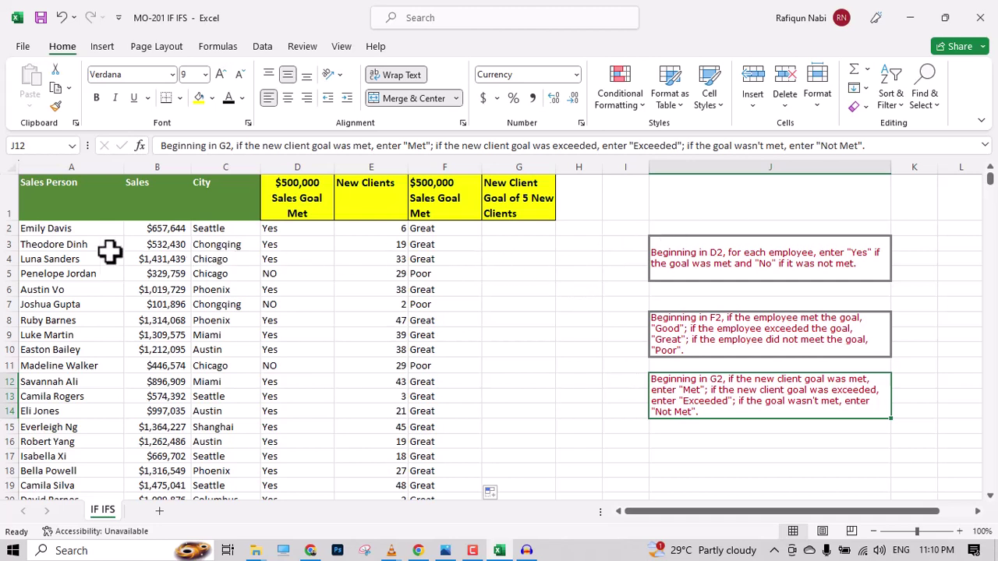
drag(100, 244, 89, 336)
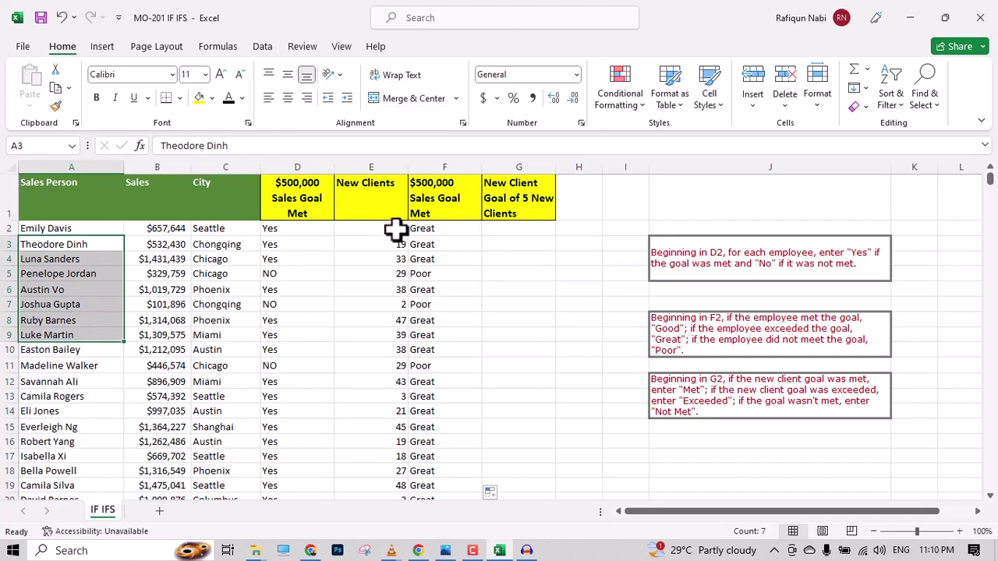
click(503, 204)
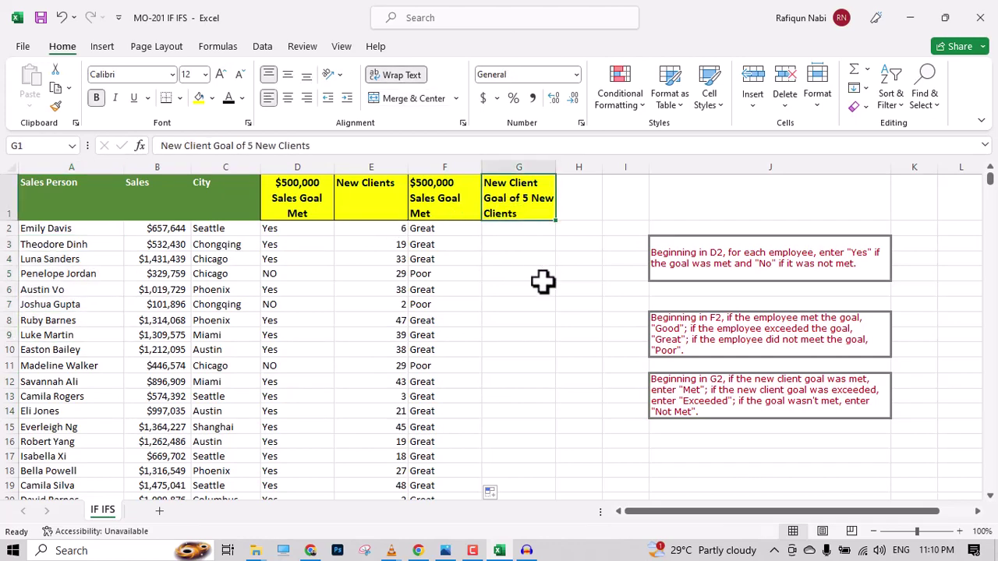
drag(398, 259, 394, 328)
scroll(392, 327, down, 5)
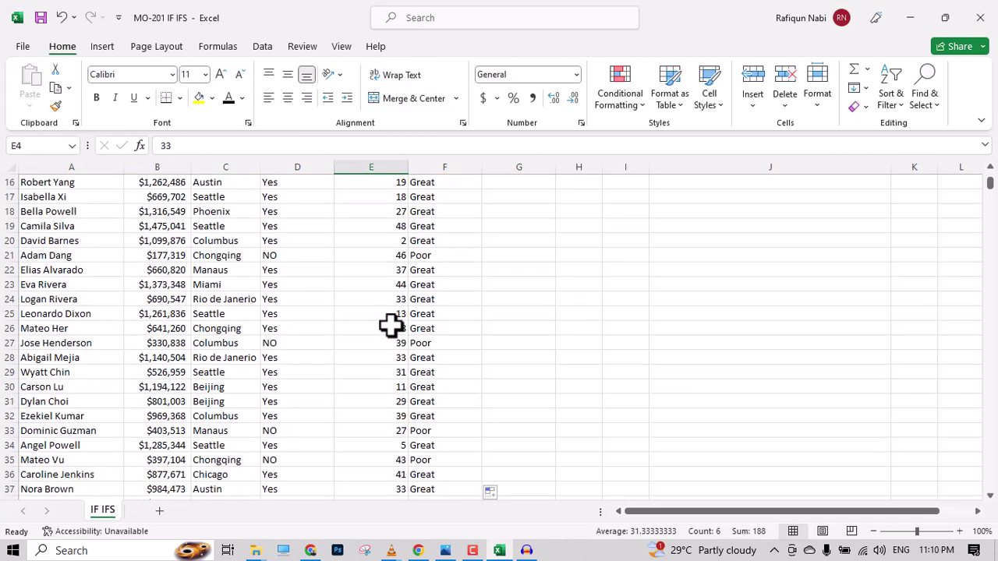
scroll(389, 324, up, 5)
click(391, 304)
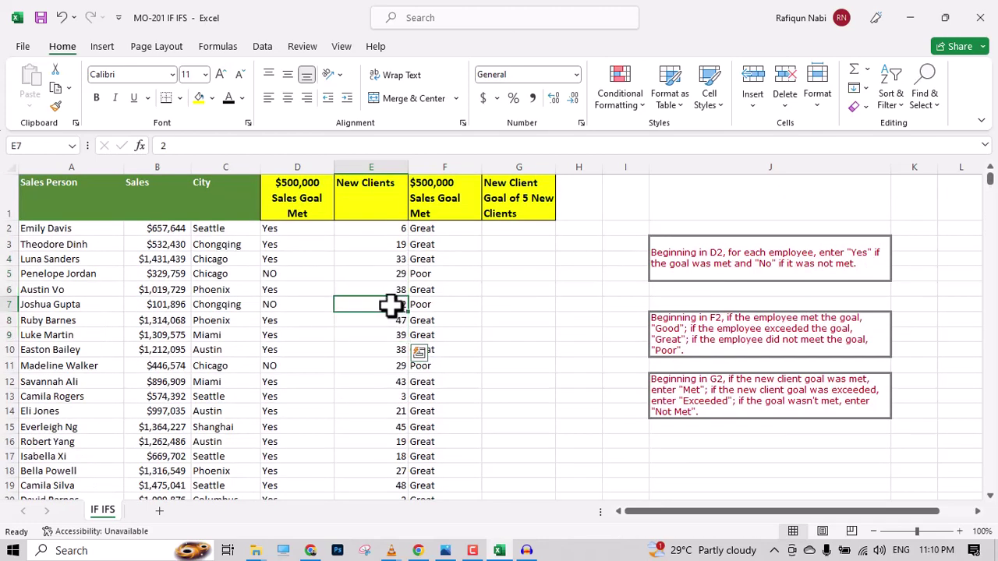
Start an IFS formula in G2 for the new client goal, checking the F2 formula as a model.
click(528, 230)
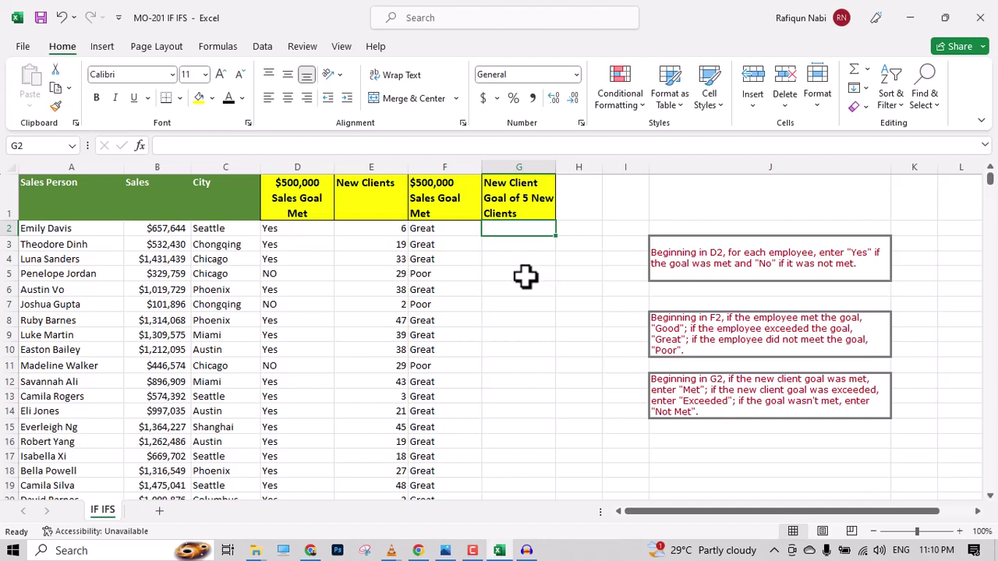
click(431, 232)
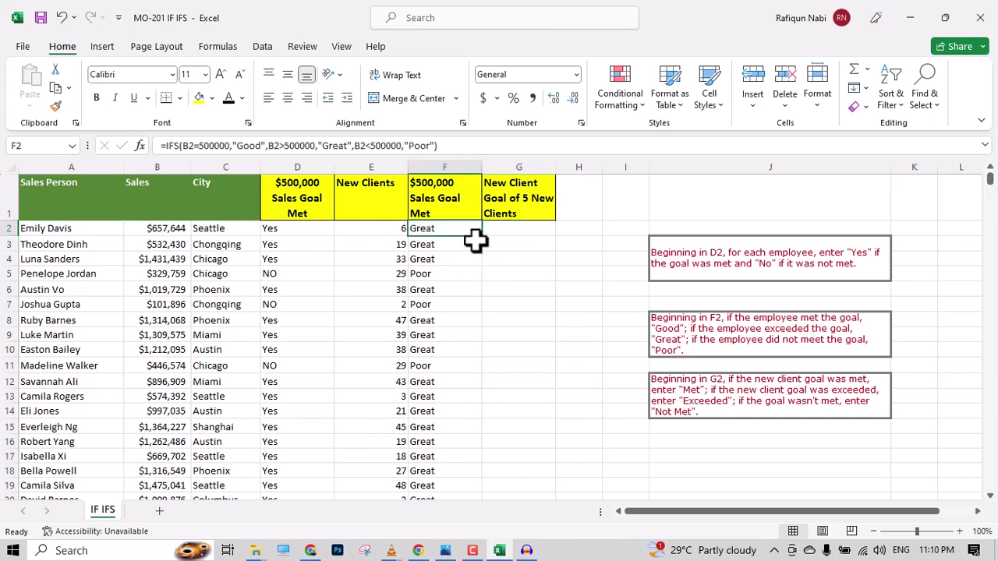
click(538, 232)
text(=)
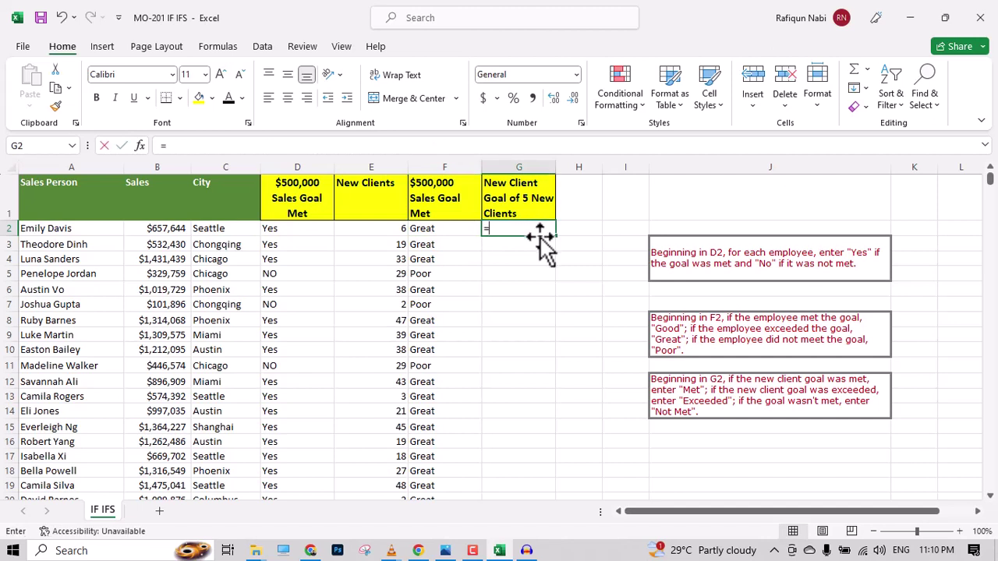
text(if)
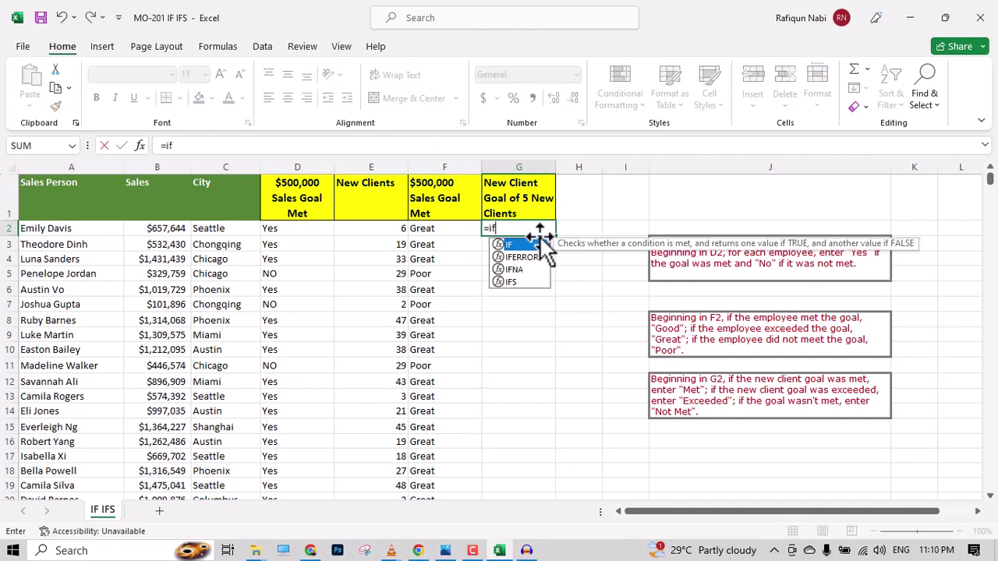
key(Down)
key(Down)
key(Down)
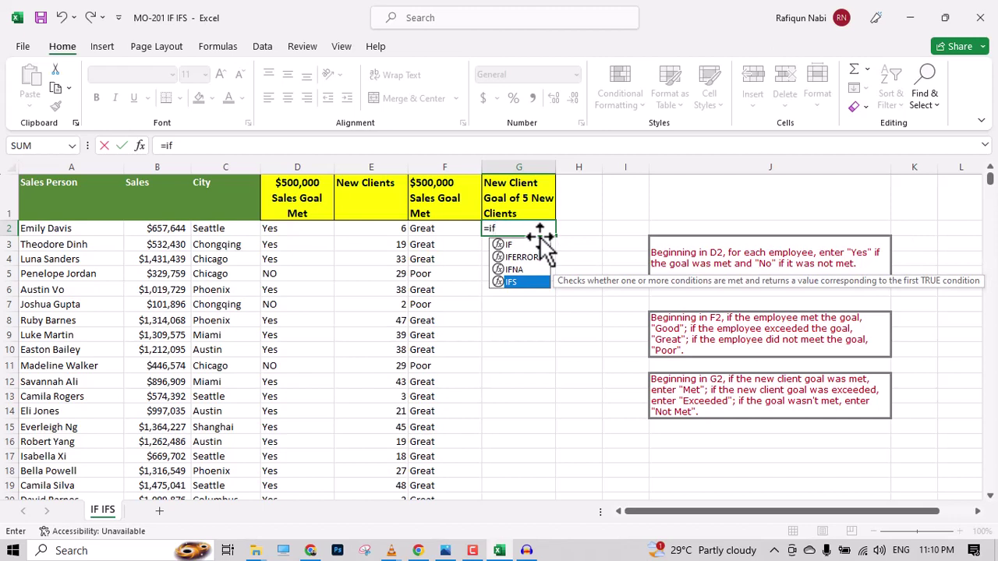
key(Tab)
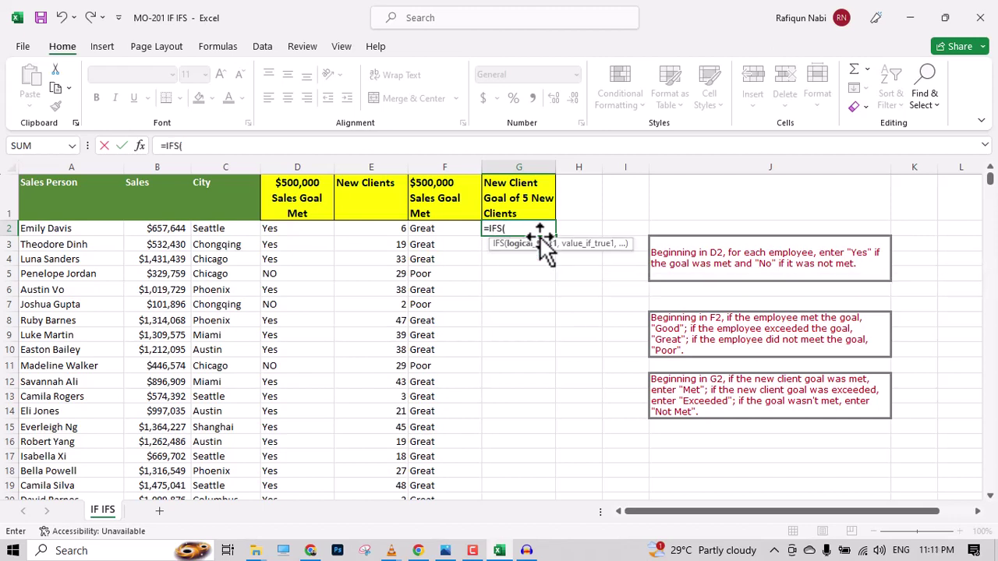
Add the first IFS test E2=5 returning "Met" to the G2 formula.
click(382, 228)
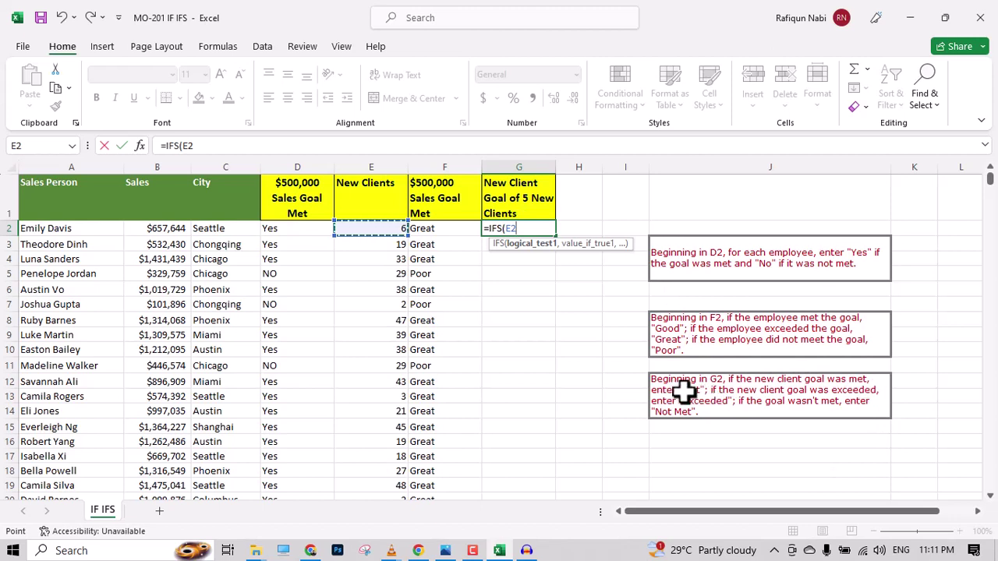
text(=)
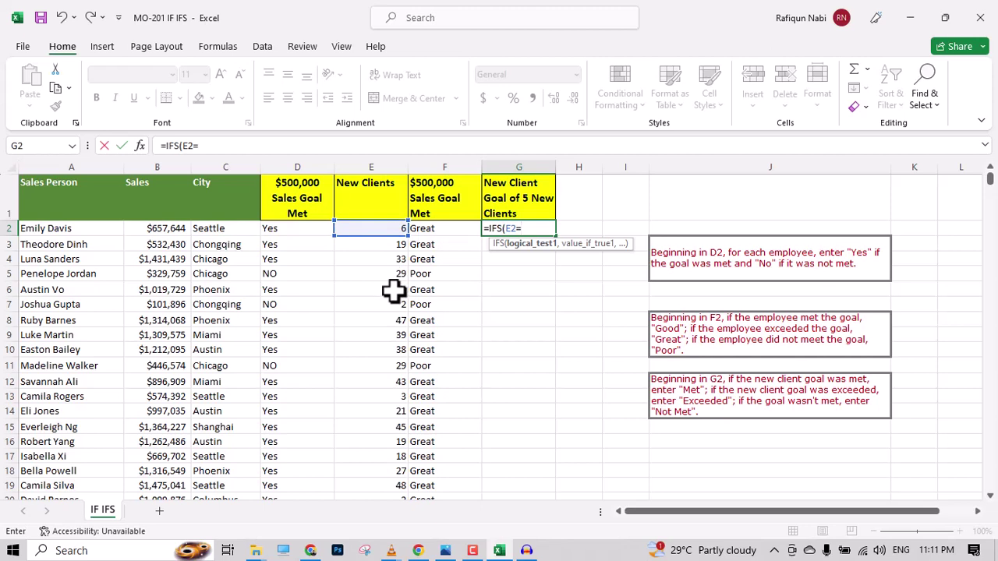
text(5,)
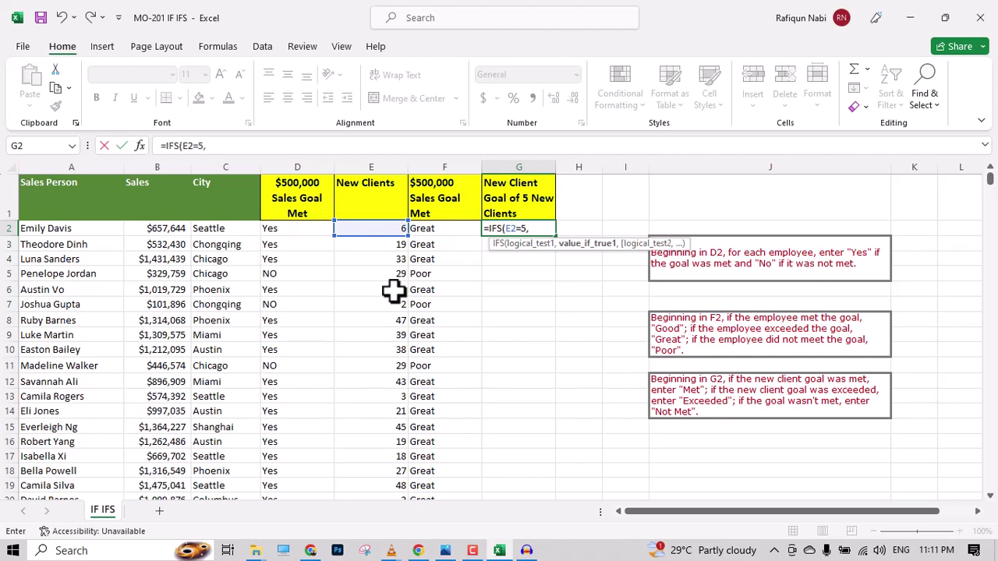
text("")
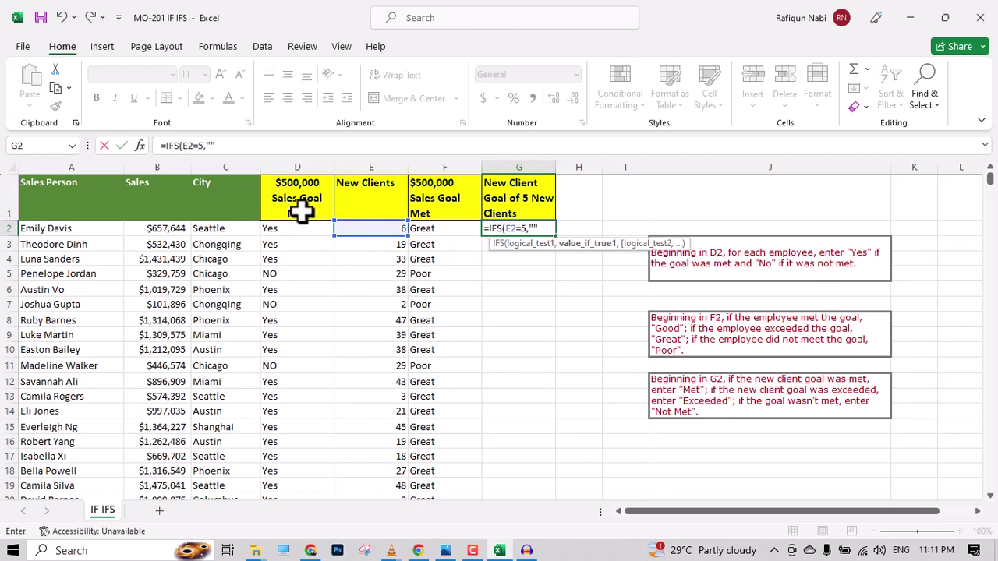
click(217, 147)
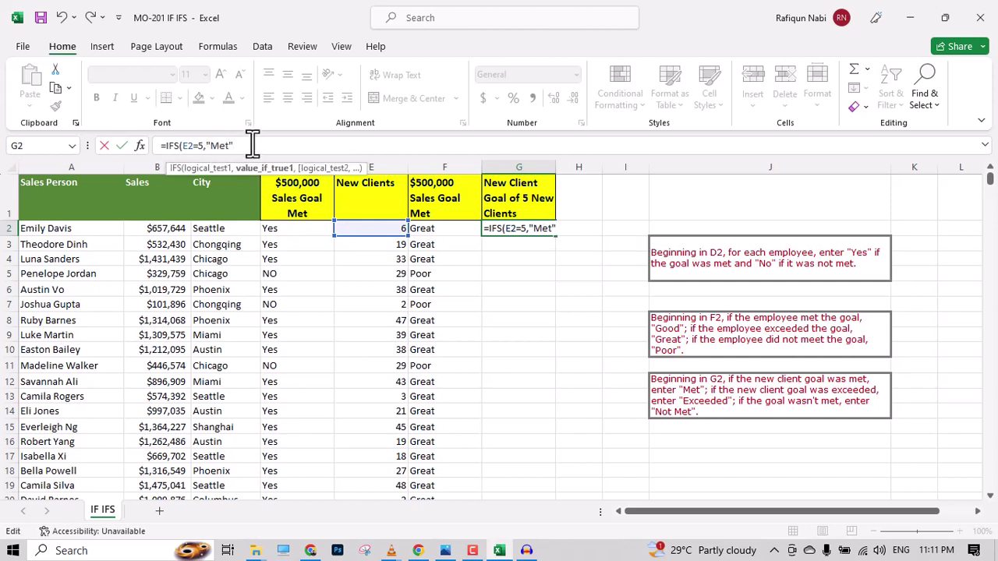
Add the second IFS test E2>5 returning "Exceeded" to the G2 formula.
text(,)
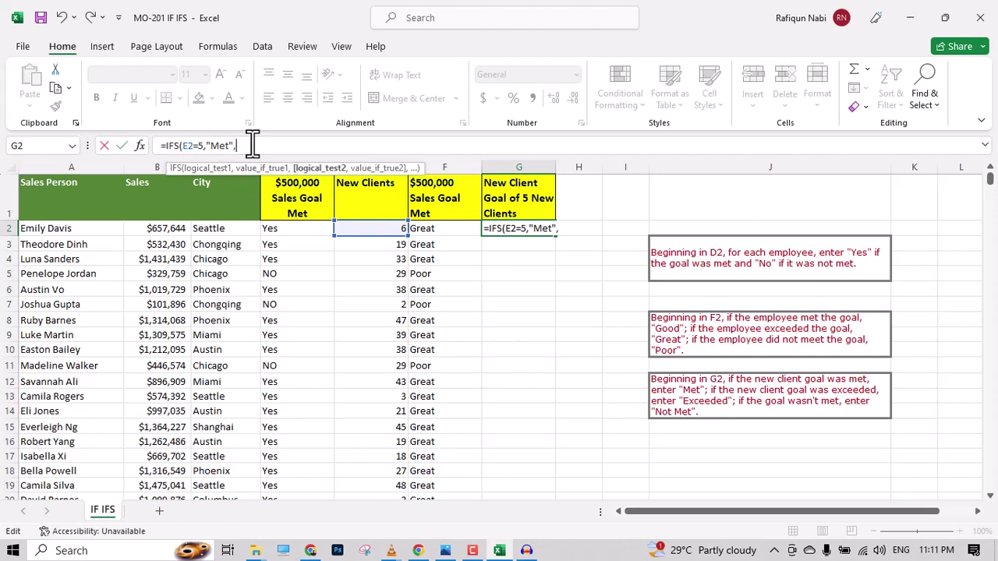
click(391, 230)
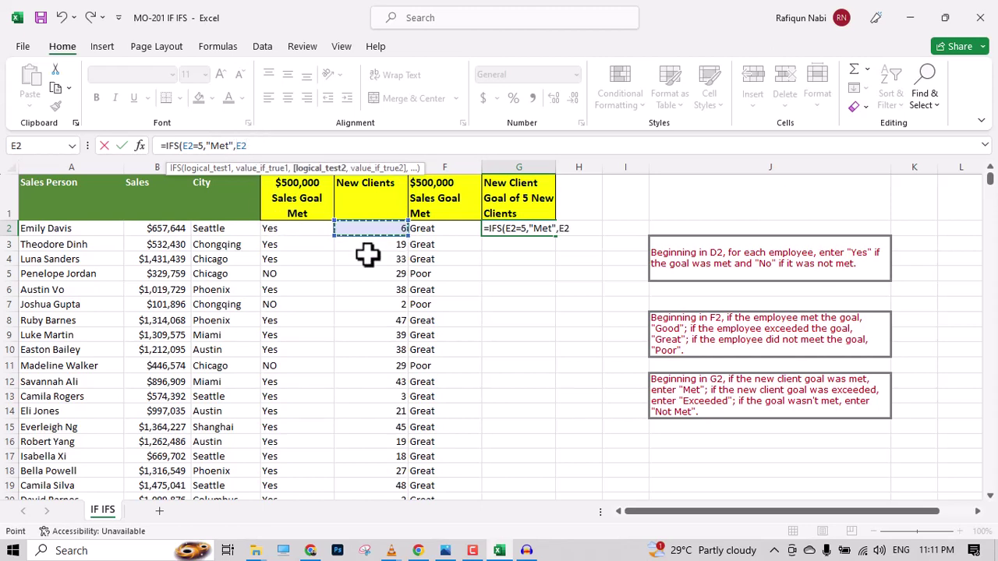
text(>5,"Exceeded)
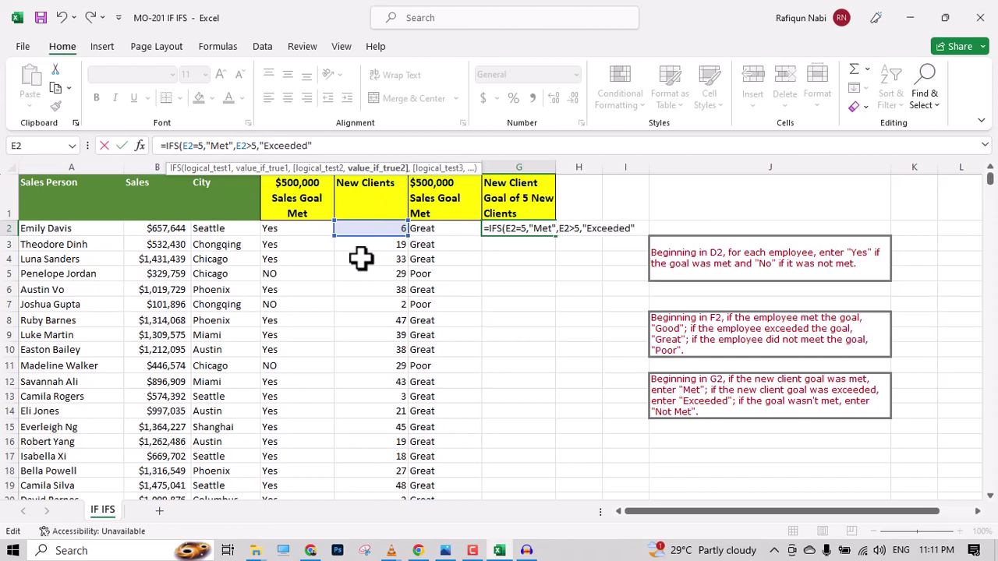
click(351, 147)
Add the third IFS test E2<5 returning "Not Met", close the parenthesis and enter the formula in G2.
text(,)
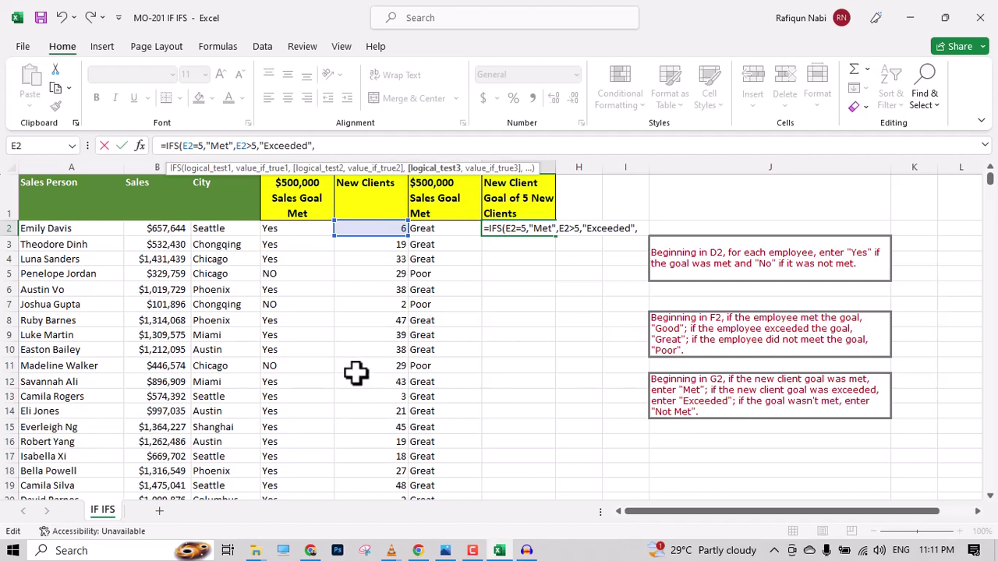
click(385, 229)
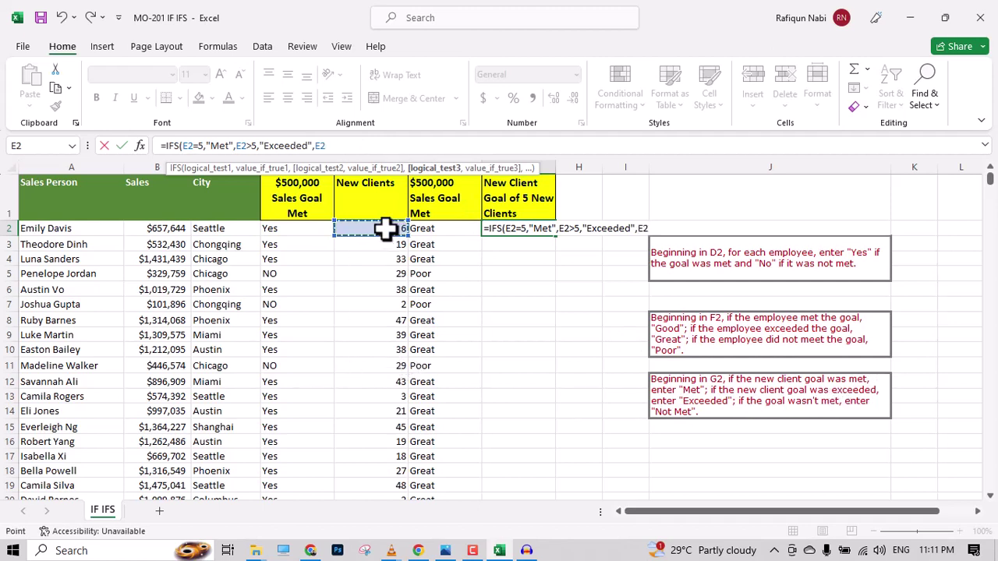
text(<5)
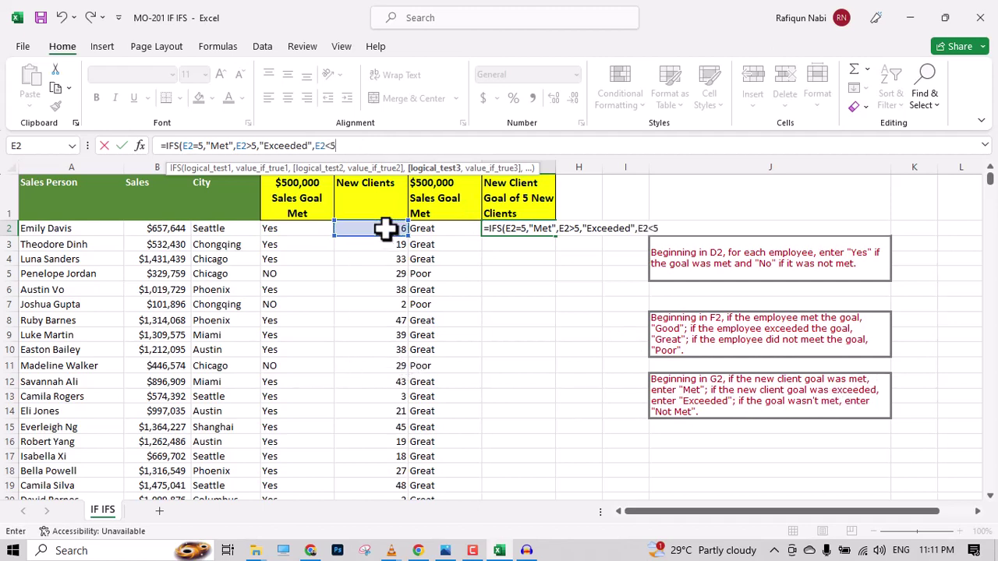
drag(331, 146, 344, 146)
click(342, 146)
drag(332, 145, 343, 146)
click(342, 146)
text(,)
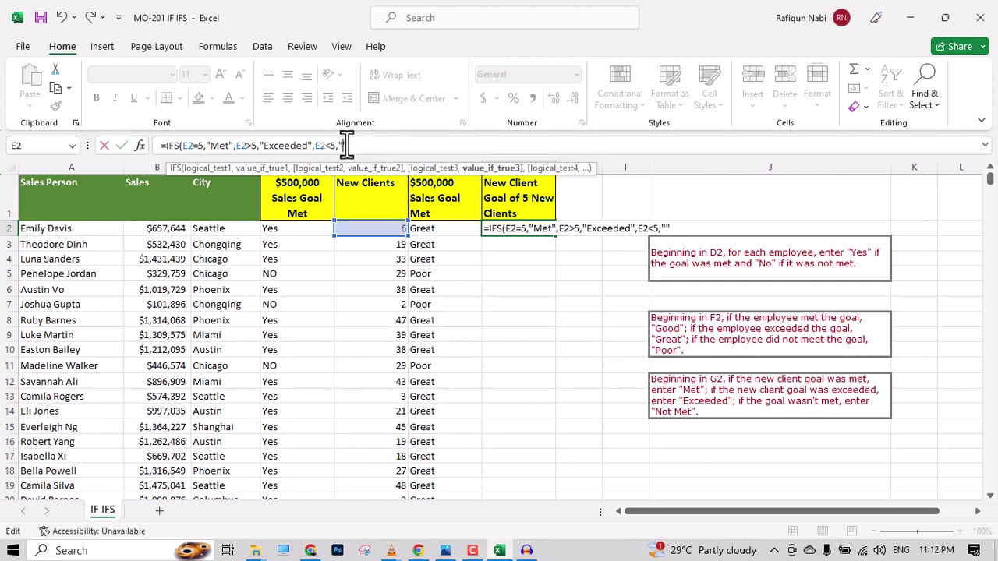
text(Not Met)
key(Return)
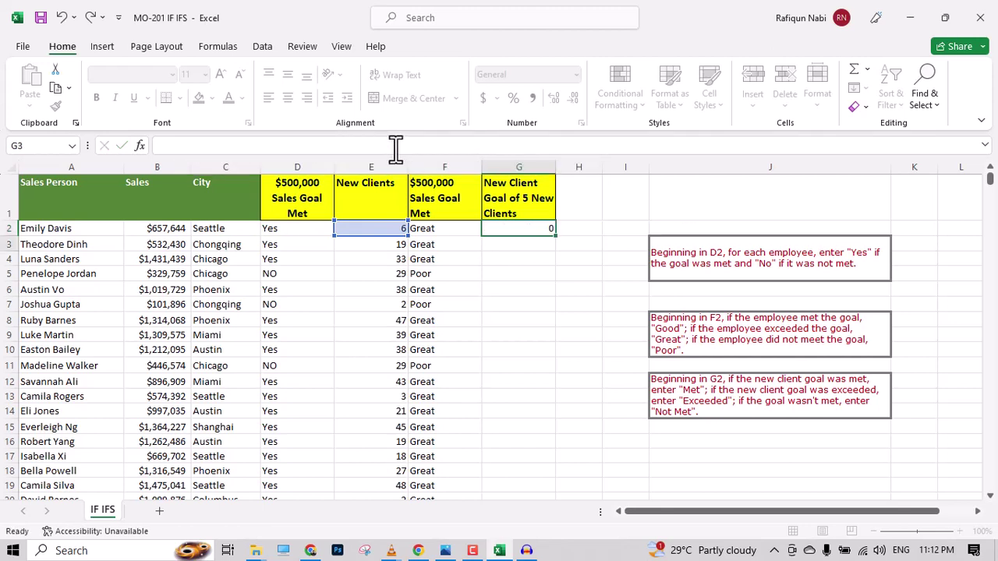
Compare the G2 result with the client count in E2 and fill the IFS formula down column G for all sales people.
click(398, 229)
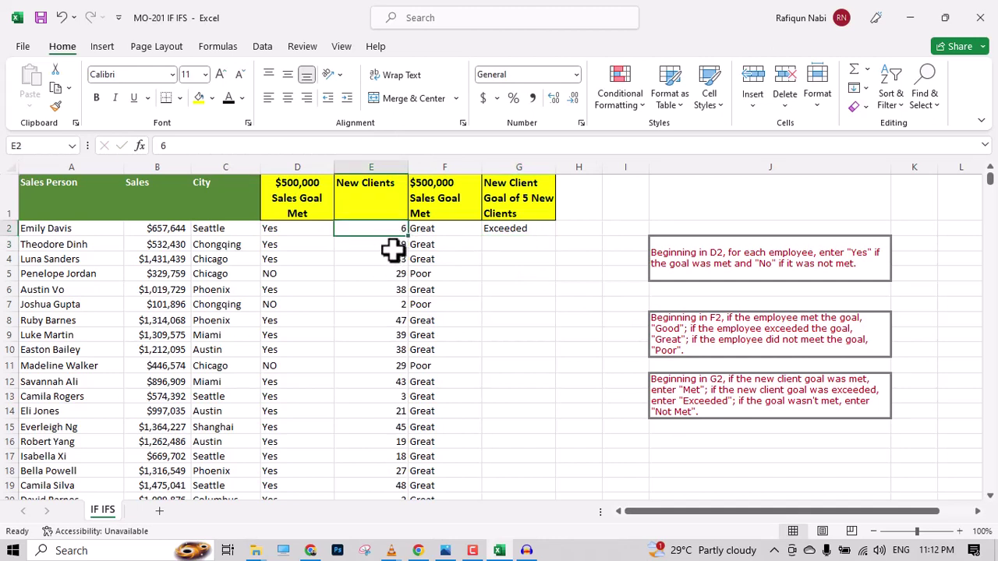
click(535, 231)
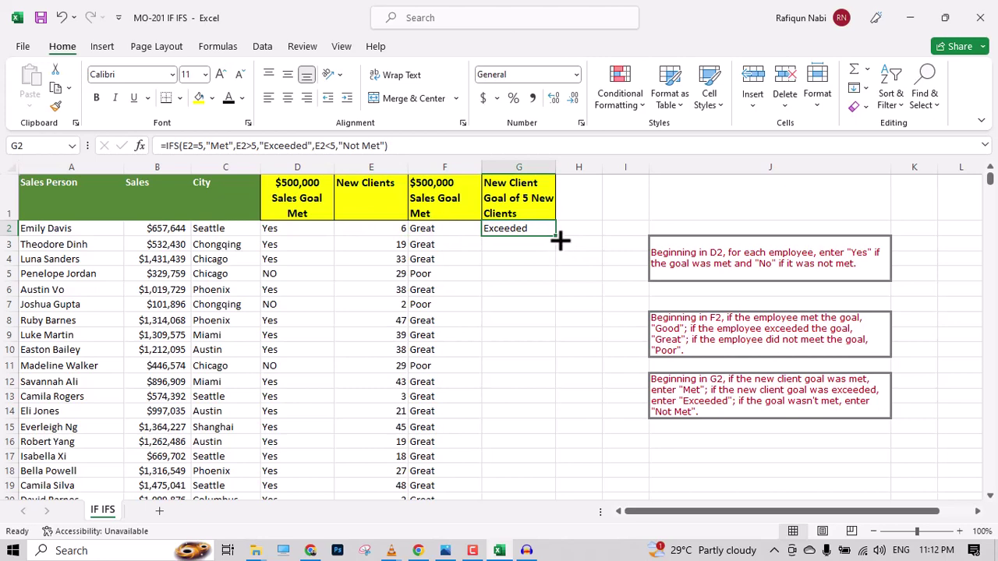
double_click(560, 241)
Verify the filled column G ratings down to row 1001, comparing row 967 with its new client count.
click(517, 303)
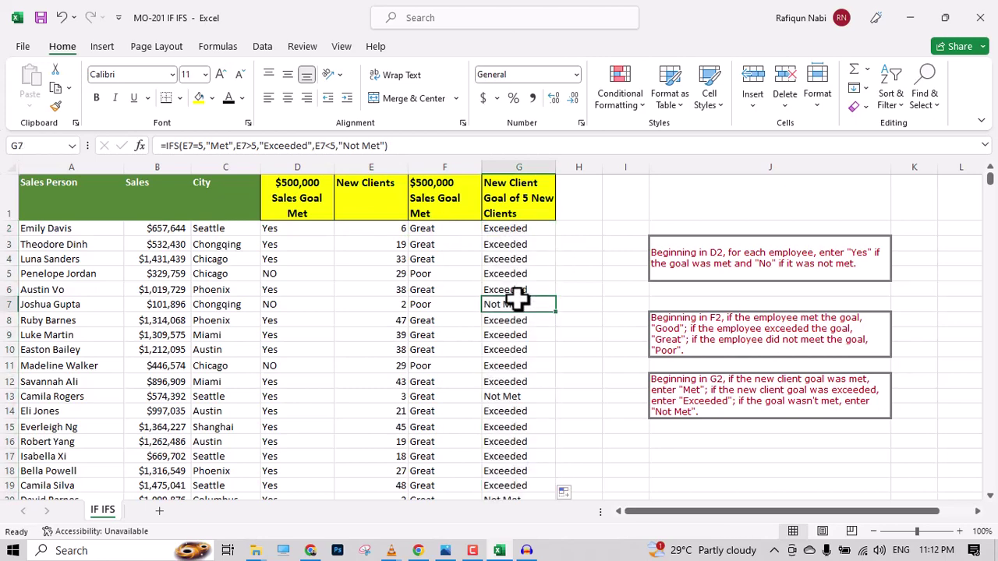
key(ctrl+Down)
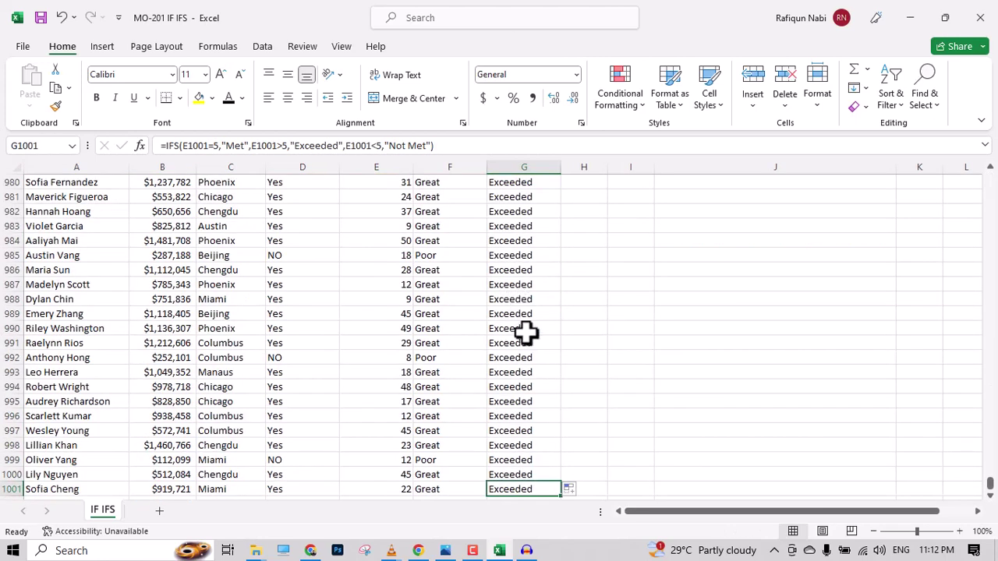
scroll(527, 333, up, 7)
scroll(527, 334, up, 3)
scroll(528, 336, down, 2)
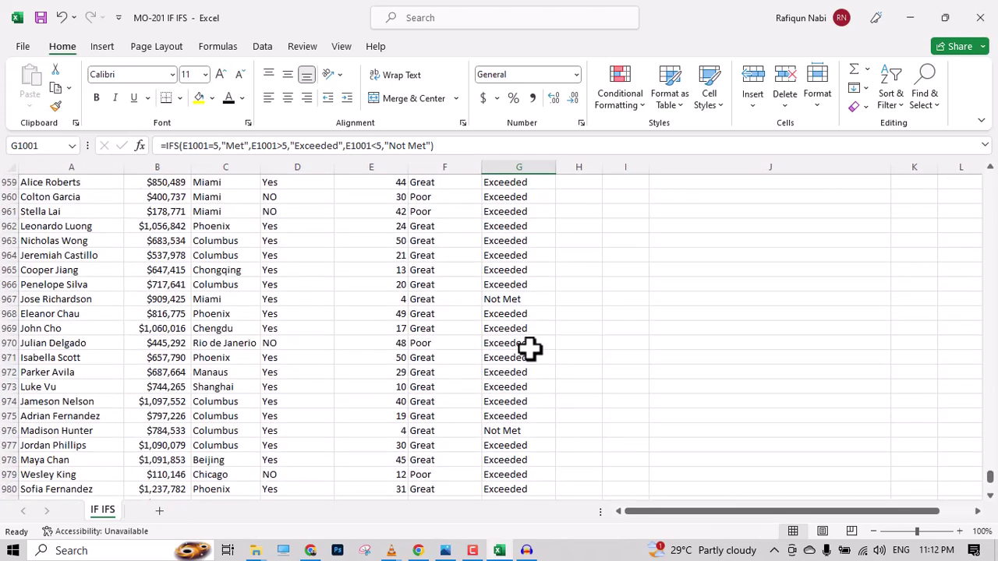
drag(518, 302, 256, 301)
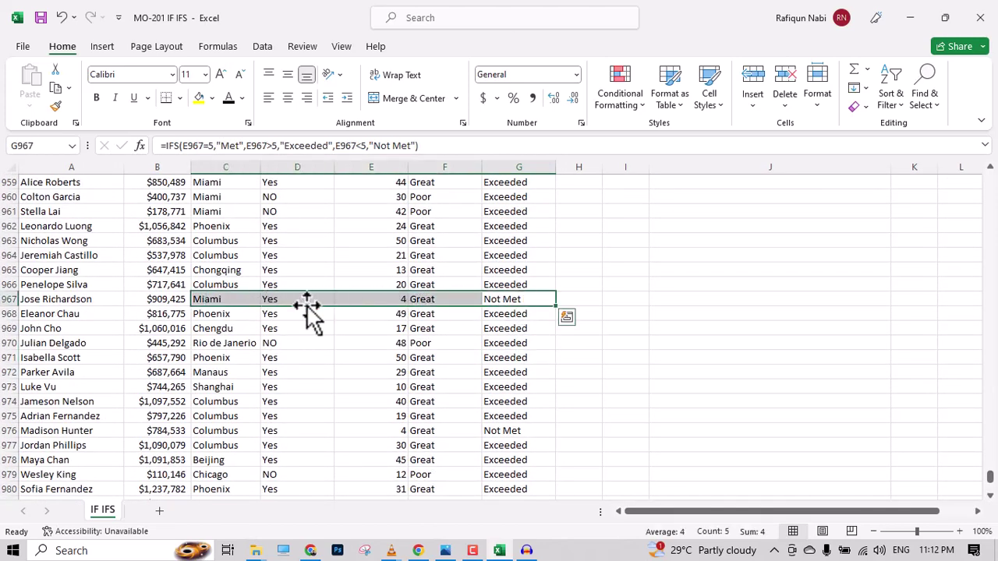
click(358, 298)
click(503, 300)
scroll(535, 299, up, 1)
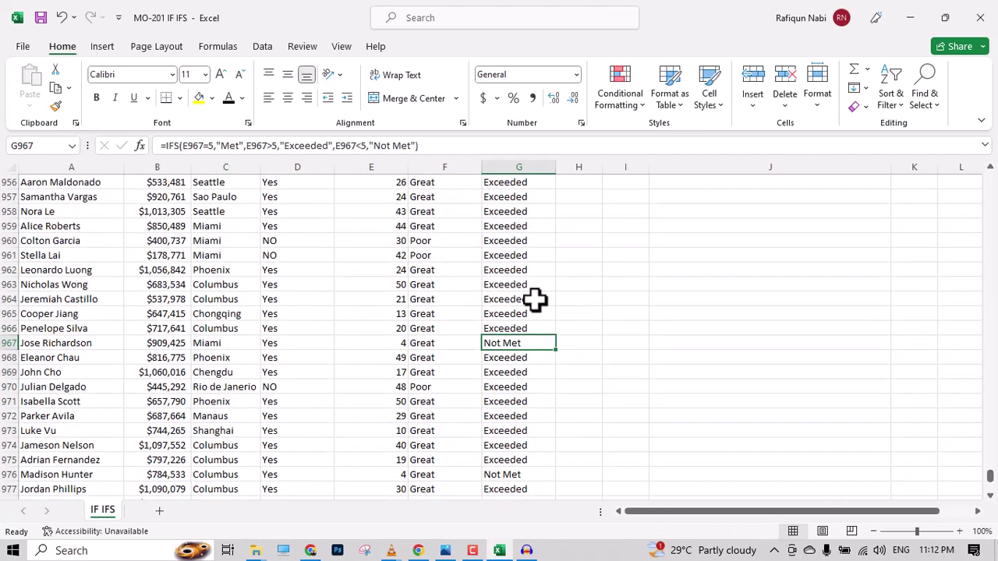
click(535, 299)
key(ctrl+Up)
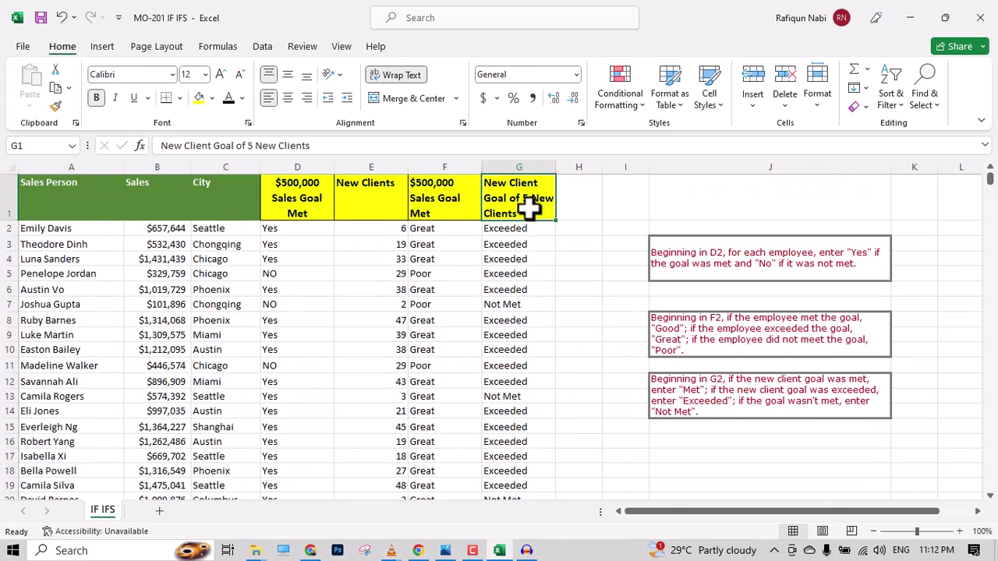
click(538, 165)
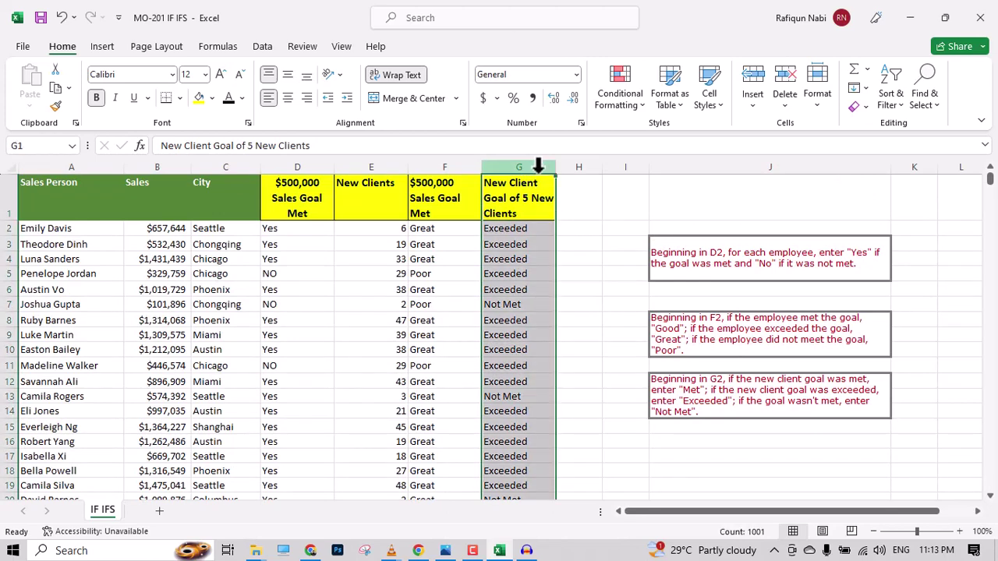
Highlight cells in column G equal to "Not Met" with Light Red Fill with Dark Red Text using conditional formatting.
click(637, 106)
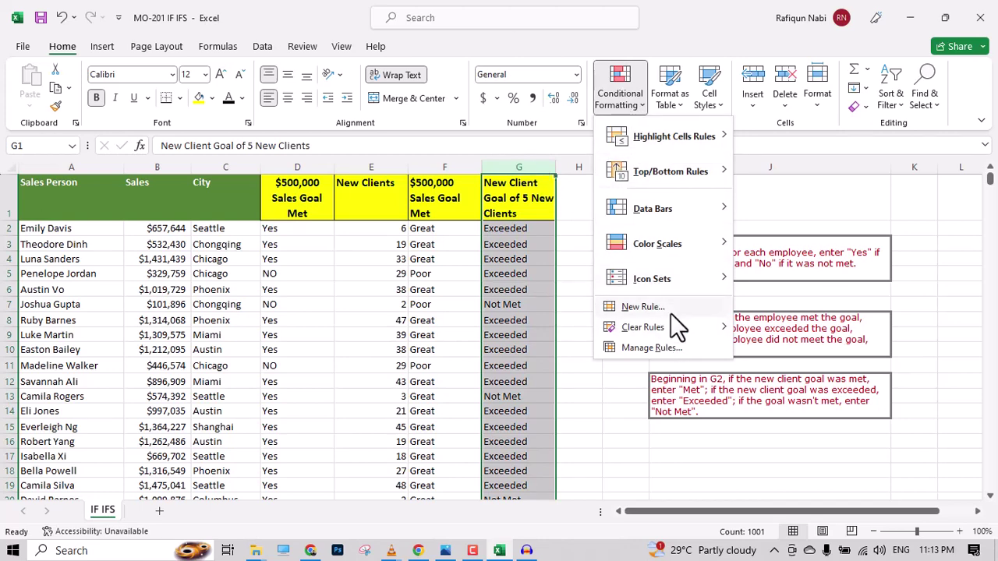
mouse_move(690, 141)
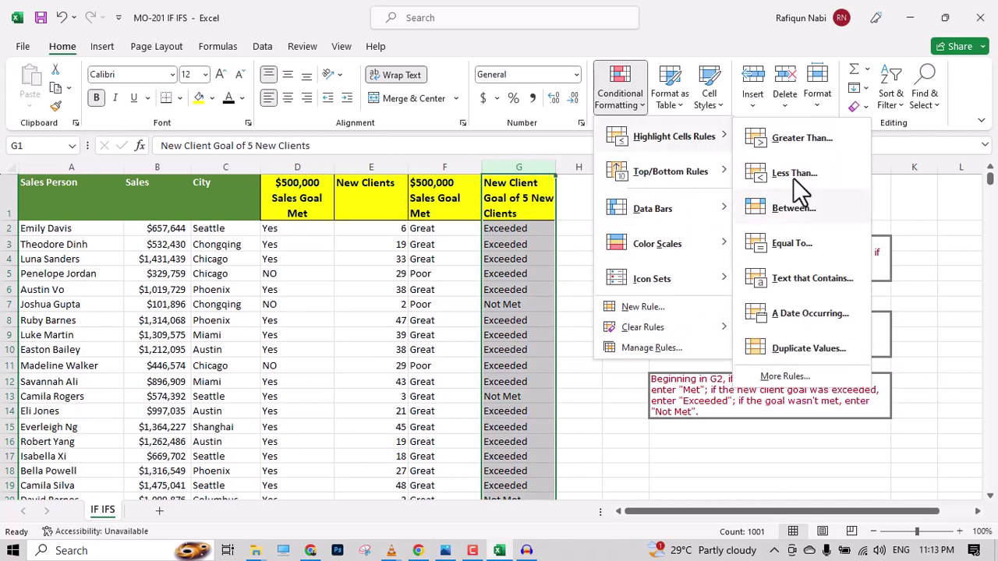
click(805, 247)
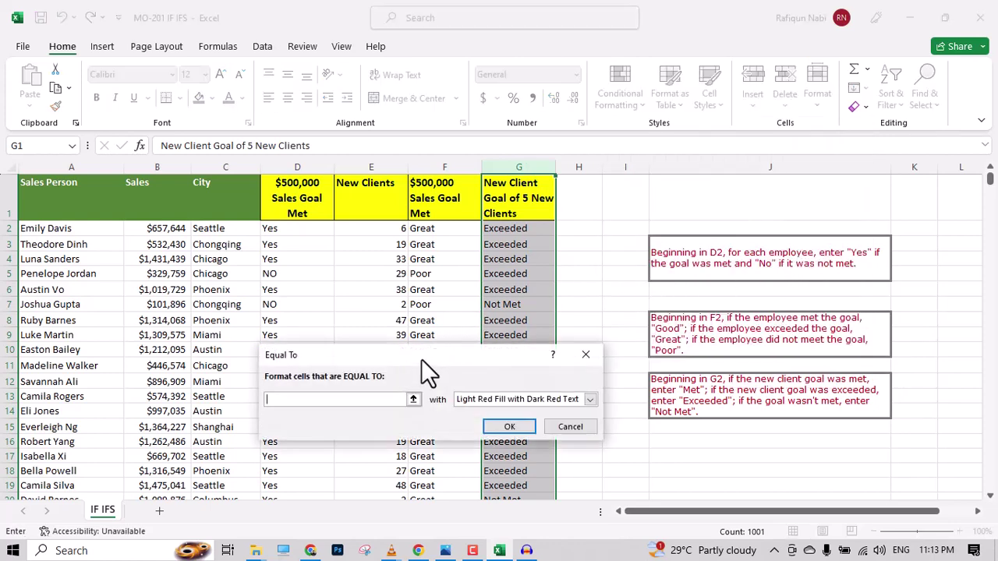
text(Not Met)
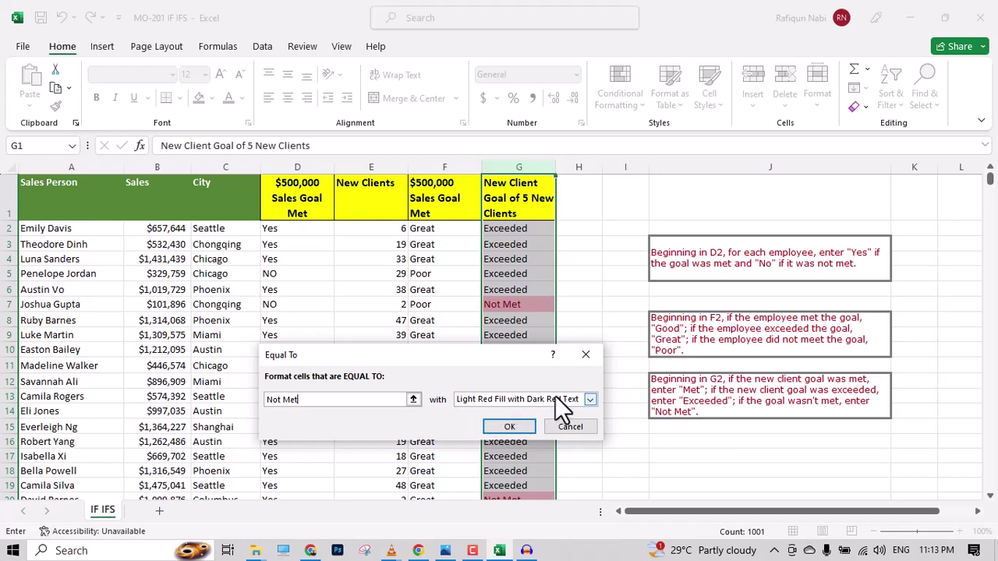
click(511, 427)
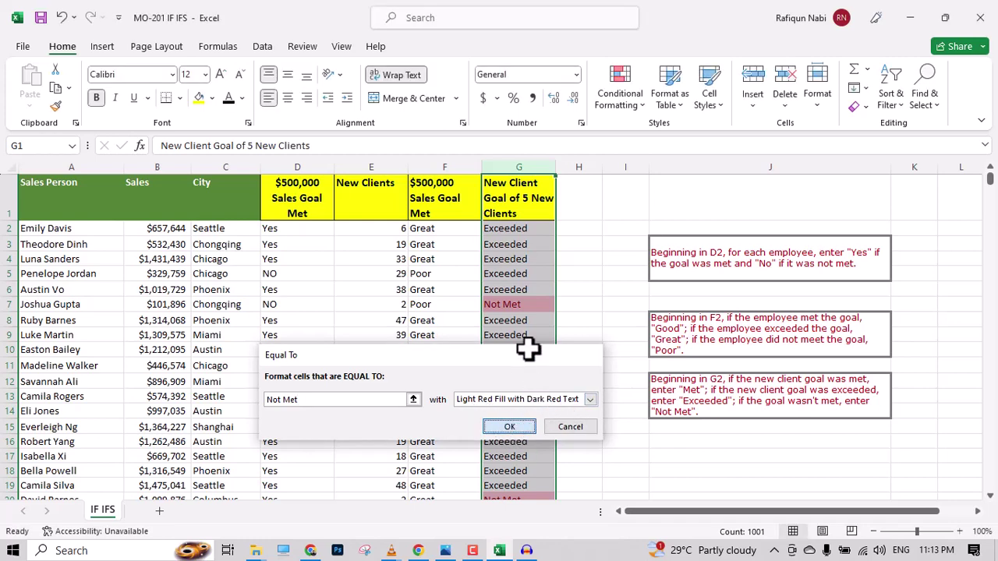
Review the conditional formatting in column G down to row 1001, and return to the first rows of the sheet.
click(528, 373)
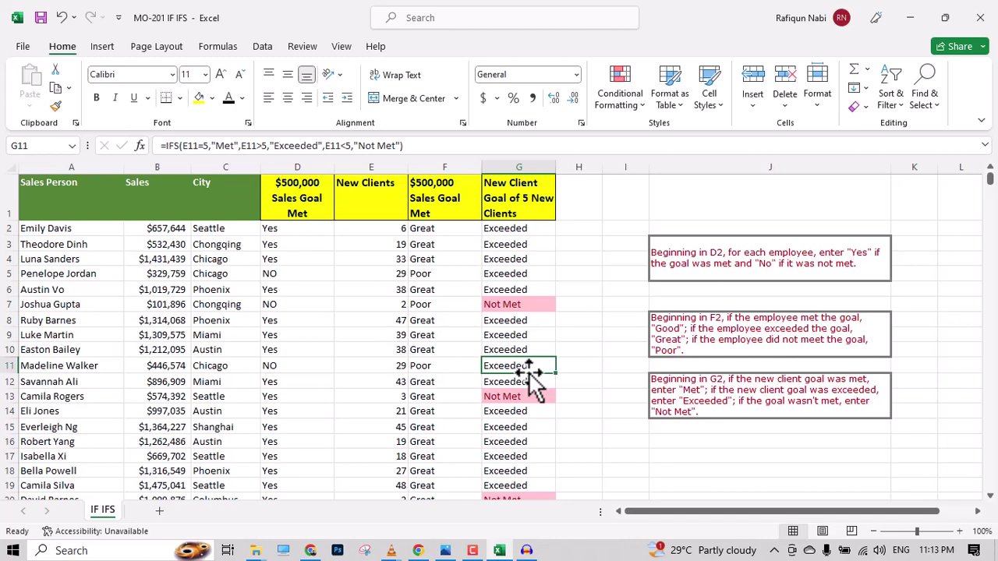
double_click(528, 373)
scroll(528, 373, up, 17)
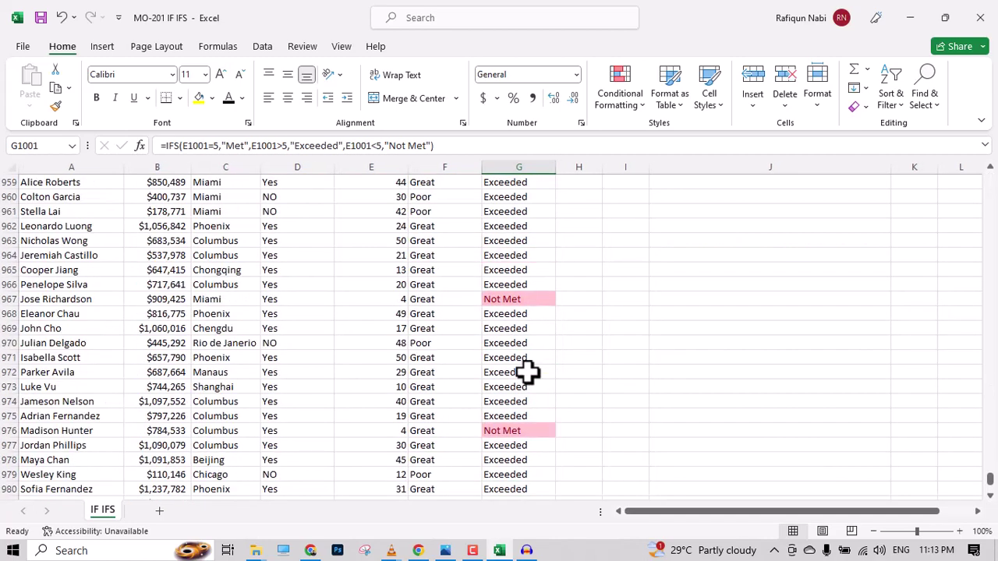
drag(993, 468, 992, 180)
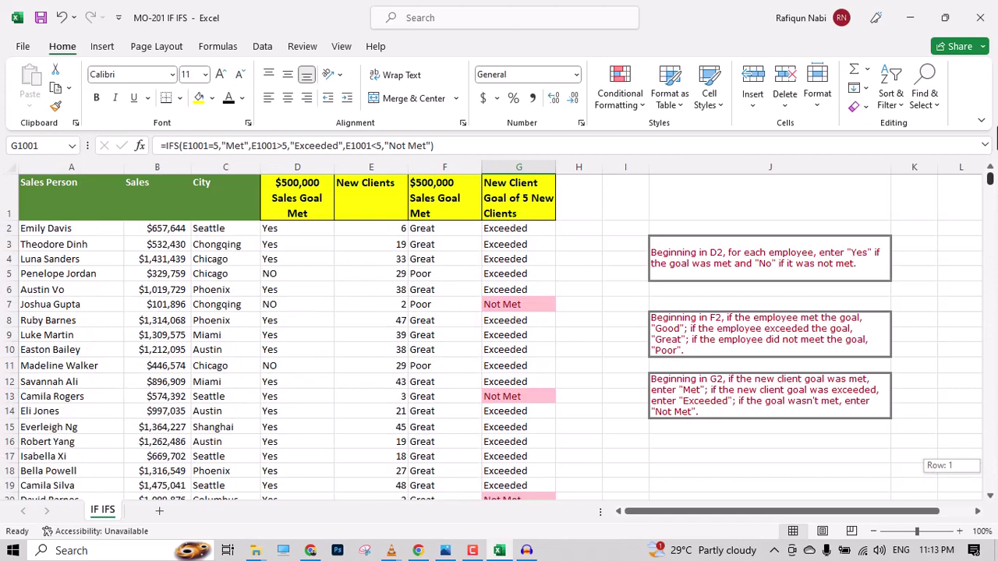
click(491, 244)
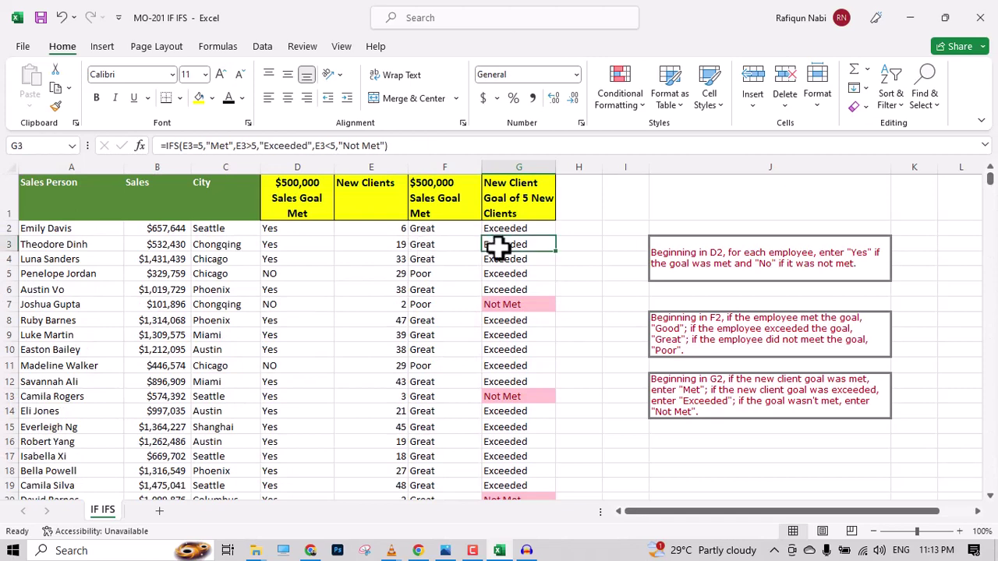